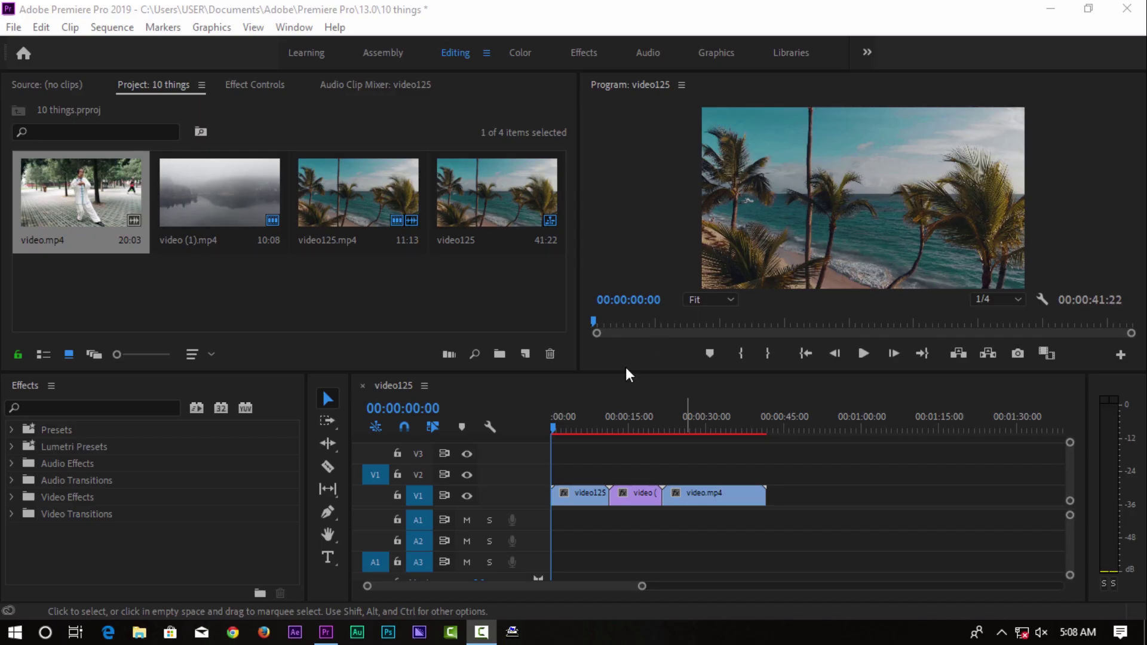
- Razor the foggy video (1).mp4 clip at 15:15 and delete the opening piece, leaving a gap
{"action": "left_click", "coordinate": [631, 425]}
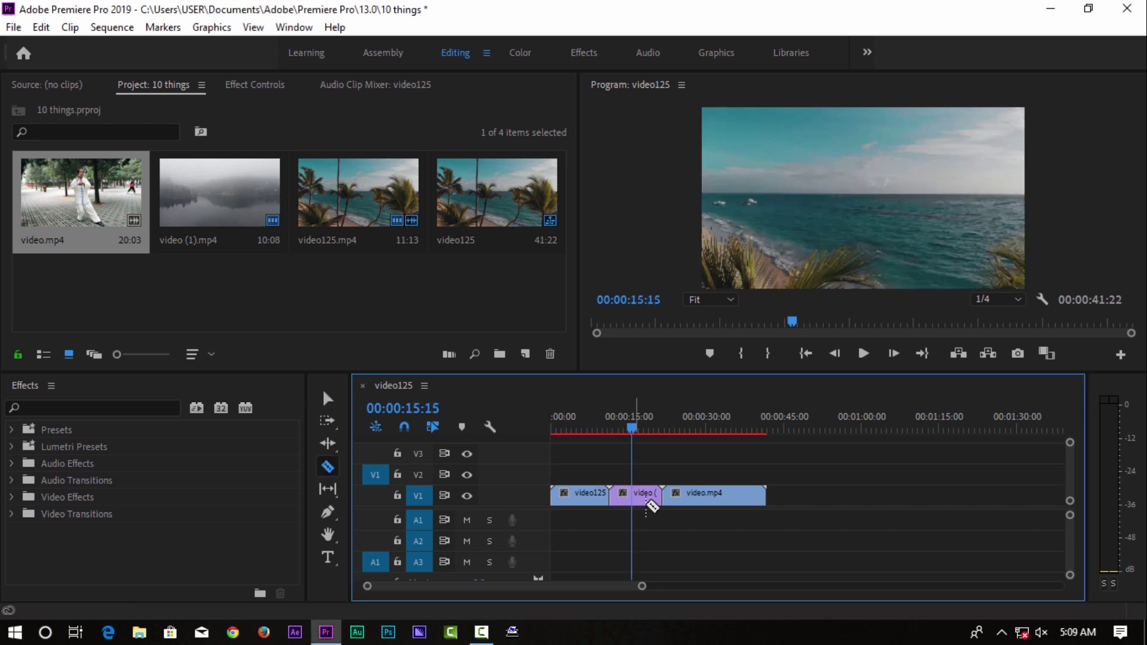
{"action": "key", "text": "c"}
{"action": "left_click", "coordinate": [631, 494]}
{"action": "key", "text": "v"}
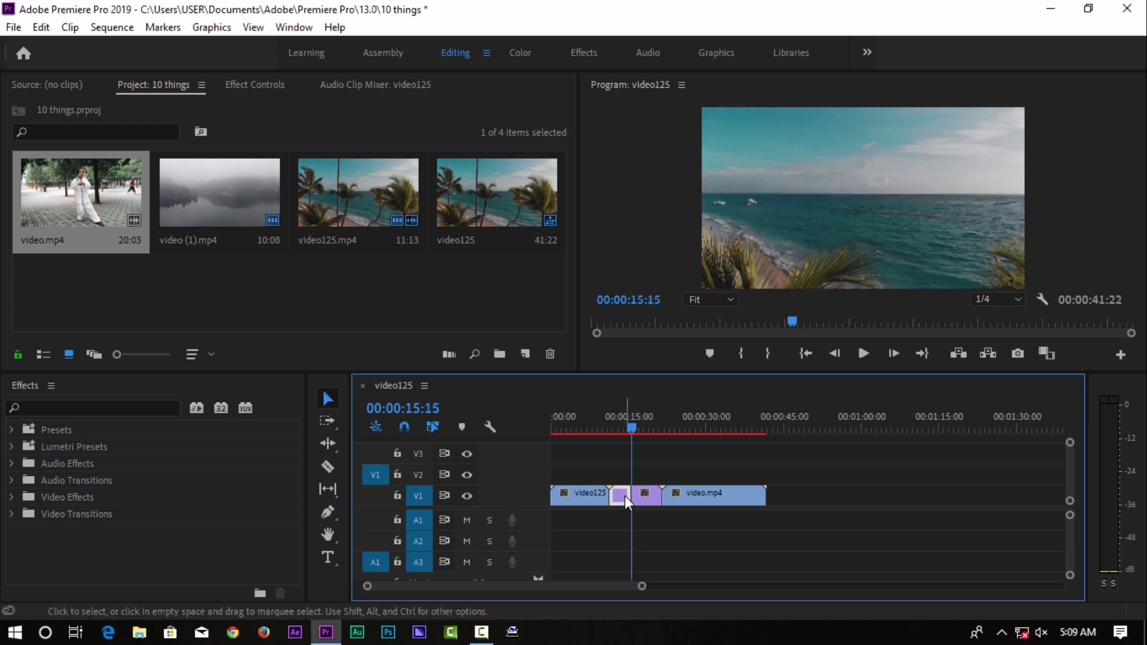
{"action": "left_click", "coordinate": [624, 503]}
{"action": "key", "text": "Delete"}
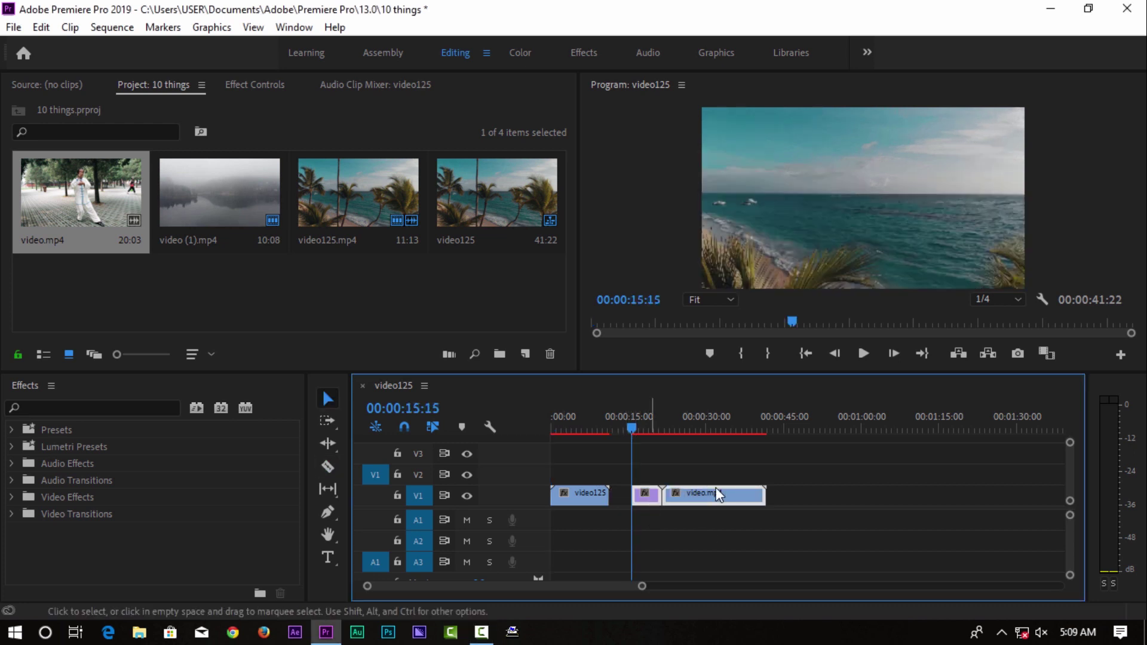
- Ripple Delete the gap so the sequence shortens to 37:20
{"action": "left_click_drag", "start_coordinate": [716, 487], "coordinate": [689, 492]}
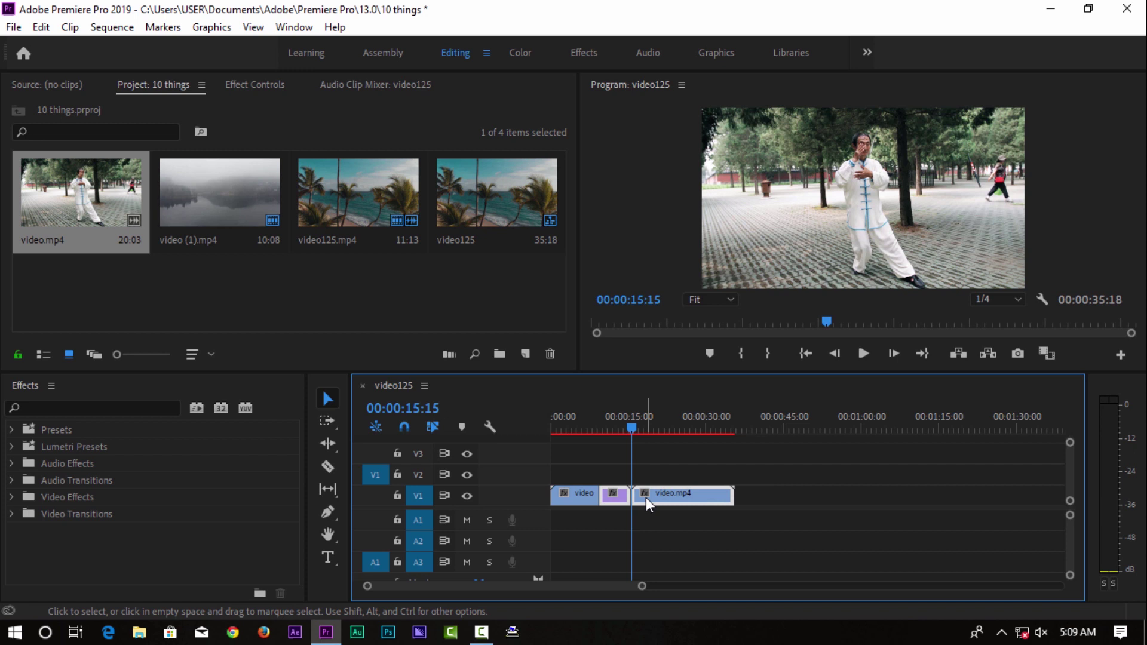
{"action": "key", "text": "ctrl+z"}
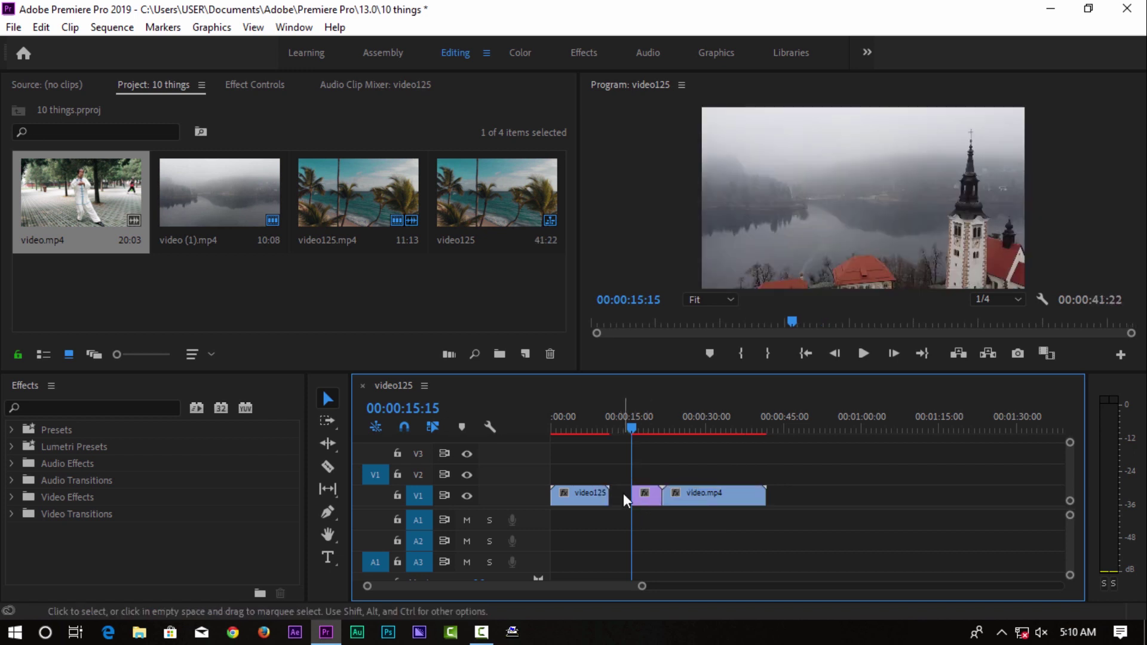
{"action": "right_click", "coordinate": [621, 497]}
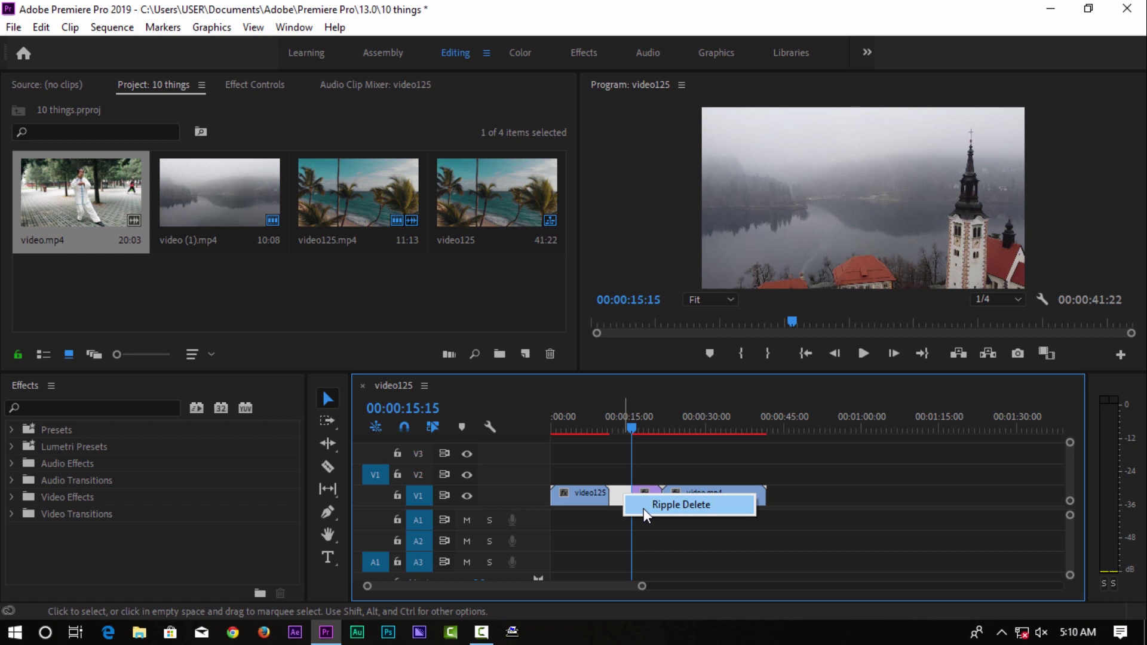
{"action": "left_click", "coordinate": [681, 505]}
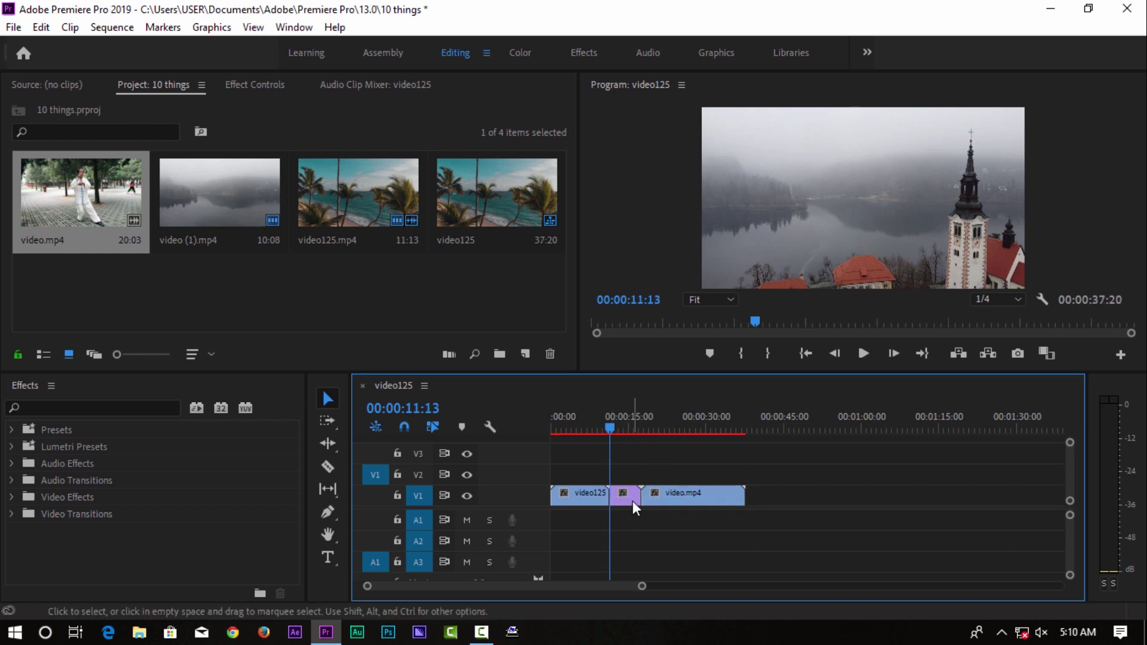
- Reopen a gap after video125 and Ripple Delete it again, restoring the 37:20 length
{"action": "mouse_move", "coordinate": [632, 501]}
{"action": "left_click_drag", "start_coordinate": [632, 501], "coordinate": [654, 501]}
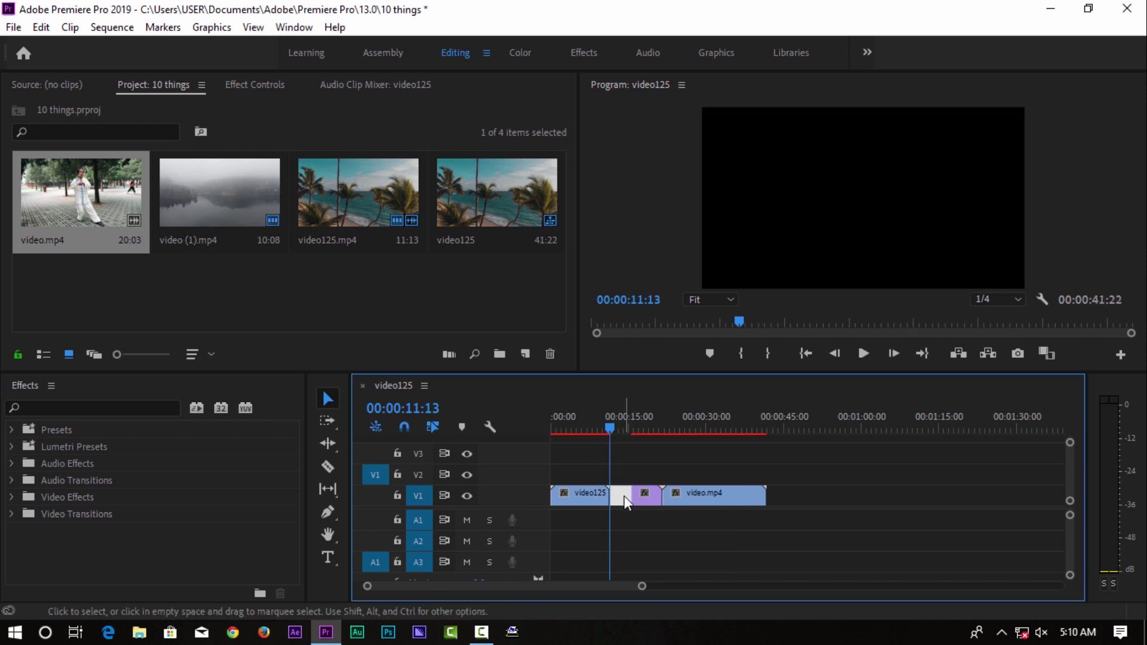
{"action": "right_click", "coordinate": [624, 499]}
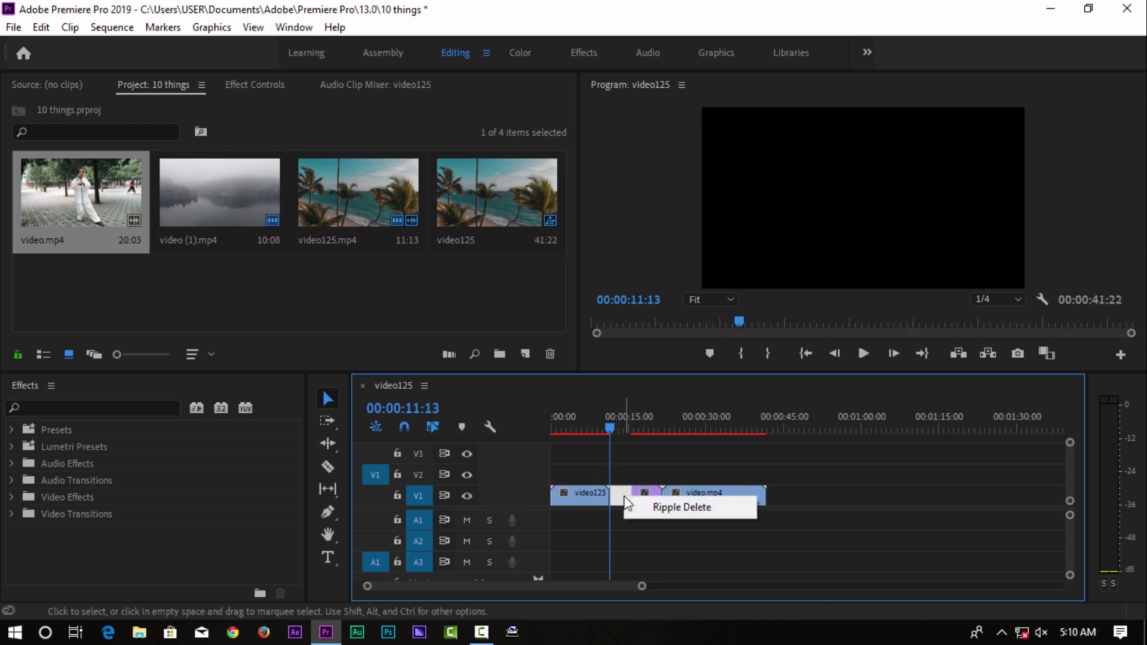
{"action": "left_click", "coordinate": [671, 509]}
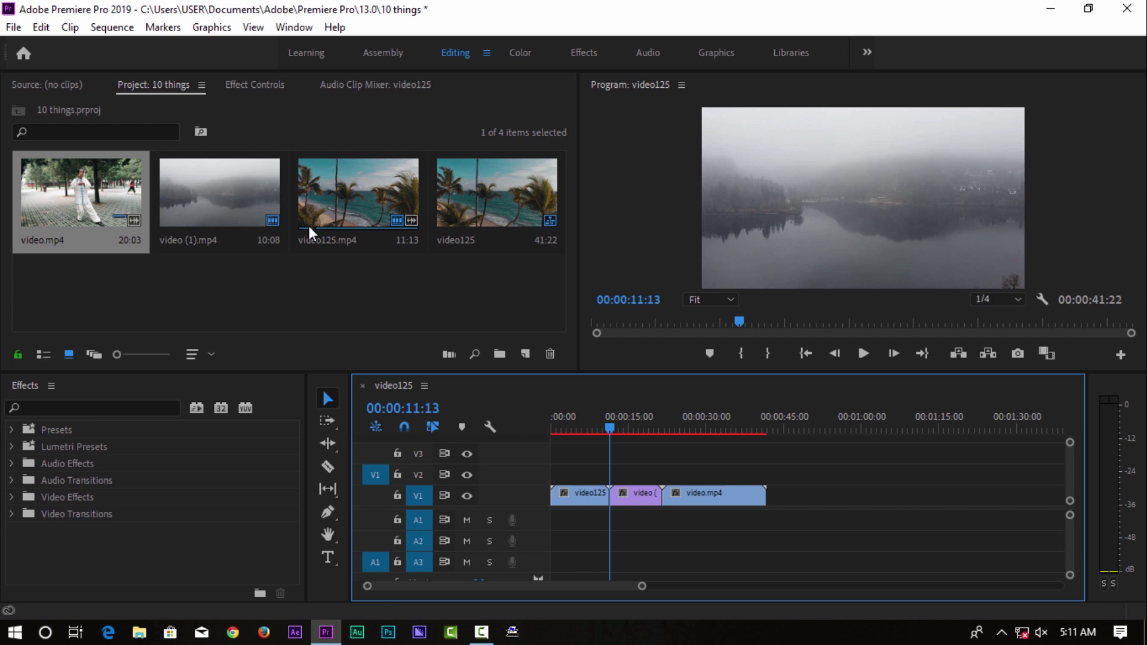
- Create two new project bins named music and sfx
{"action": "right_click", "coordinate": [281, 271]}
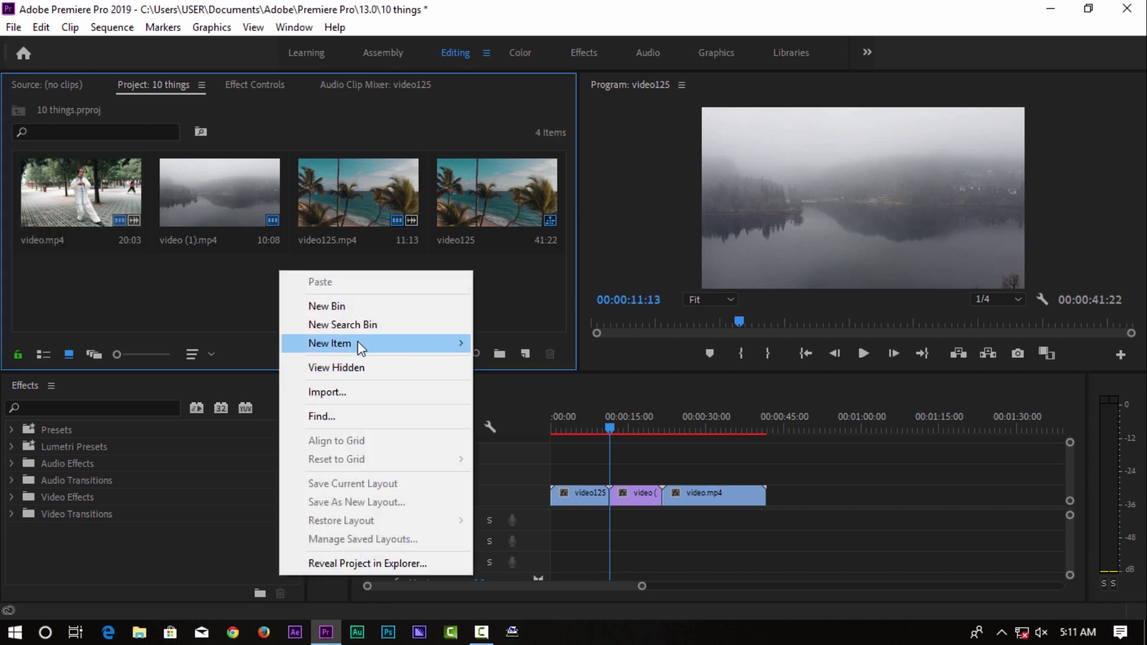
{"action": "left_click", "coordinate": [355, 312]}
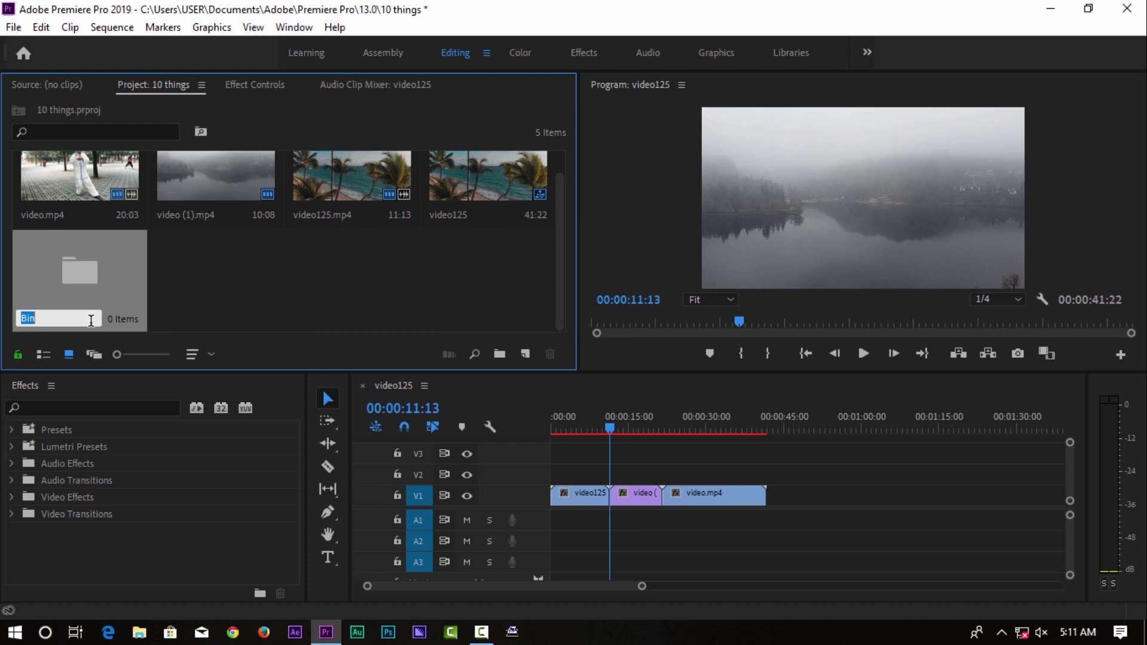
{"action": "type", "text": "music"}
{"action": "key", "text": "Tab"}
{"action": "right_click", "coordinate": [203, 290]}
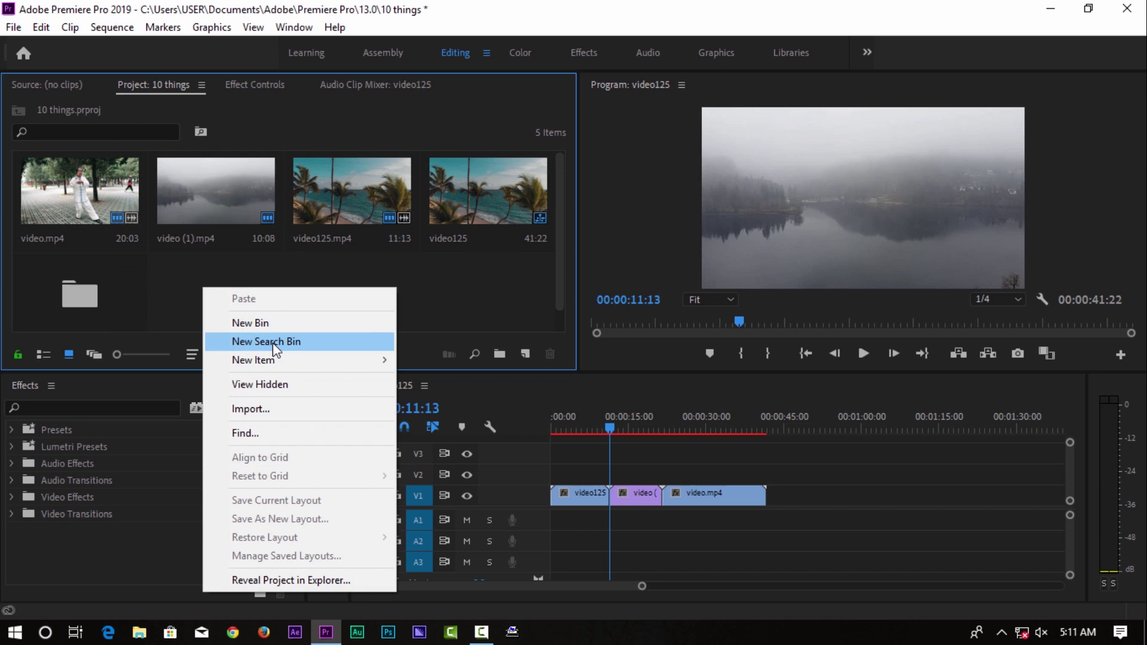
{"action": "left_click", "coordinate": [272, 323]}
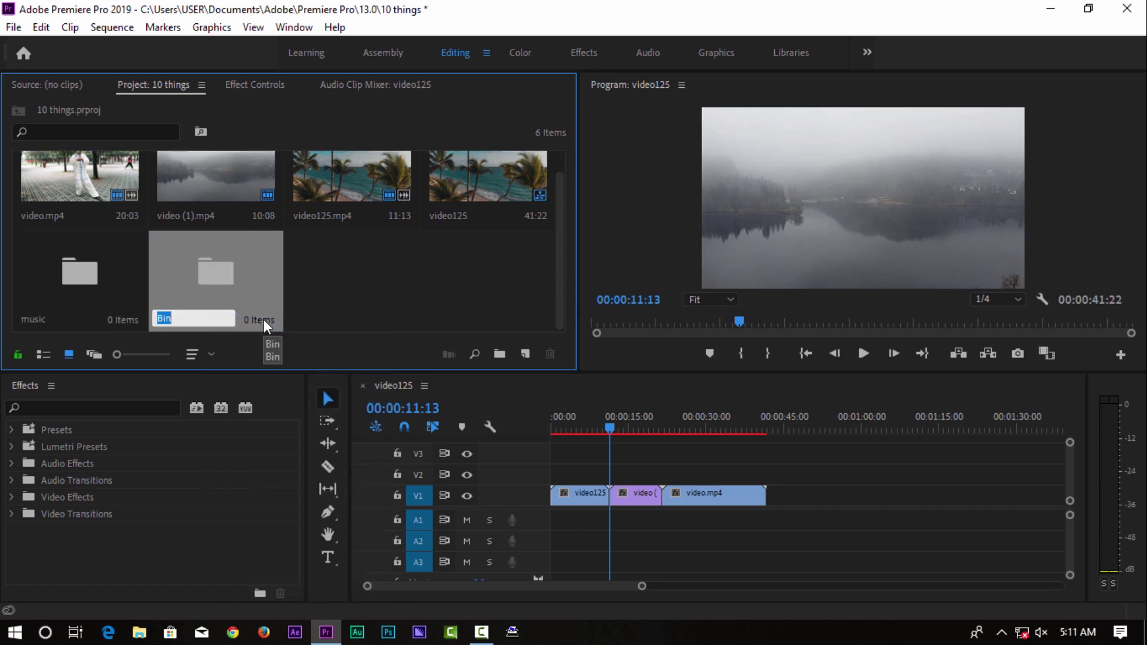
{"action": "type", "text": "sfx"}
{"action": "key", "text": "Tab"}
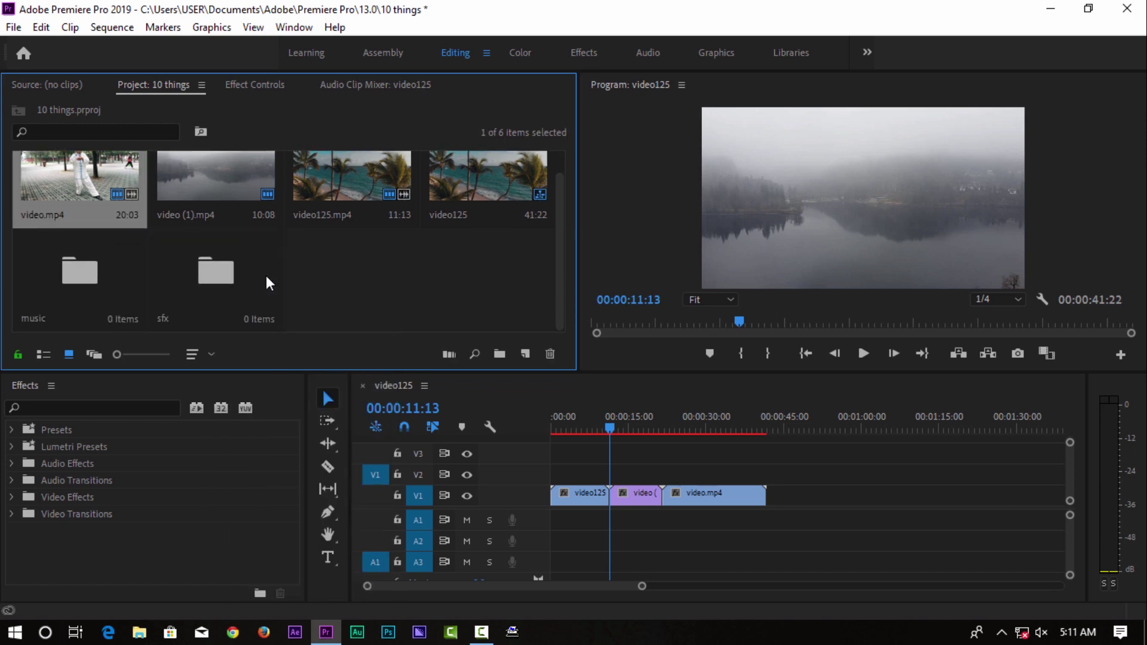
- Open the sfx and music bins in their own panels, ending on the sfx bin
{"action": "double_click", "coordinate": [256, 273]}
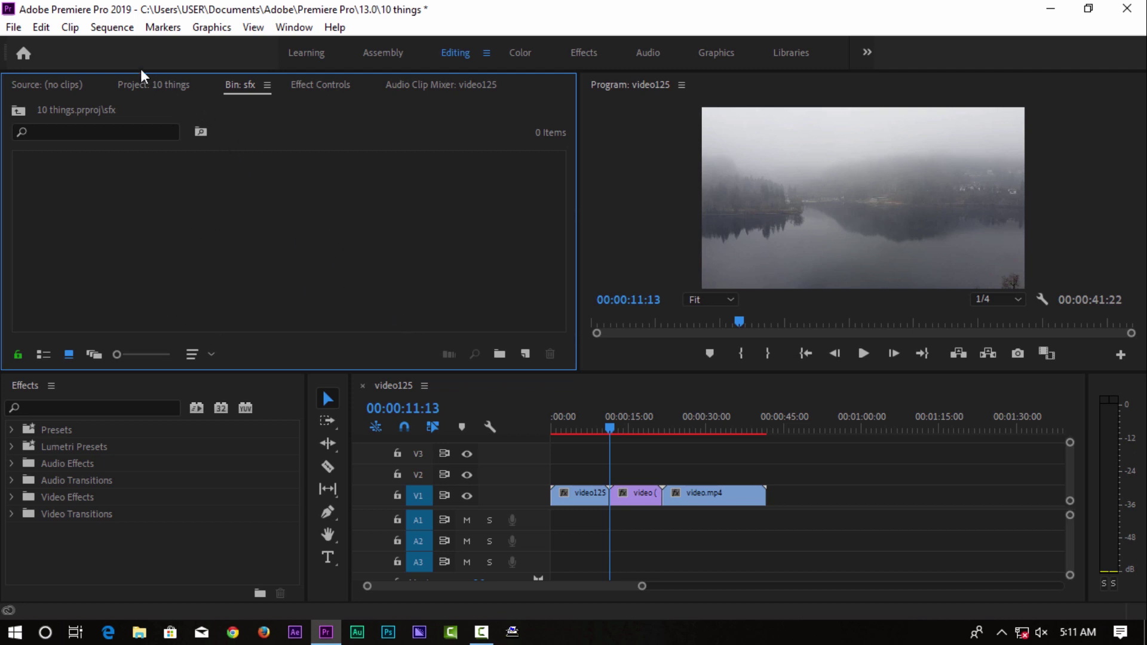
{"action": "left_click", "coordinate": [152, 82]}
{"action": "double_click", "coordinate": [94, 264]}
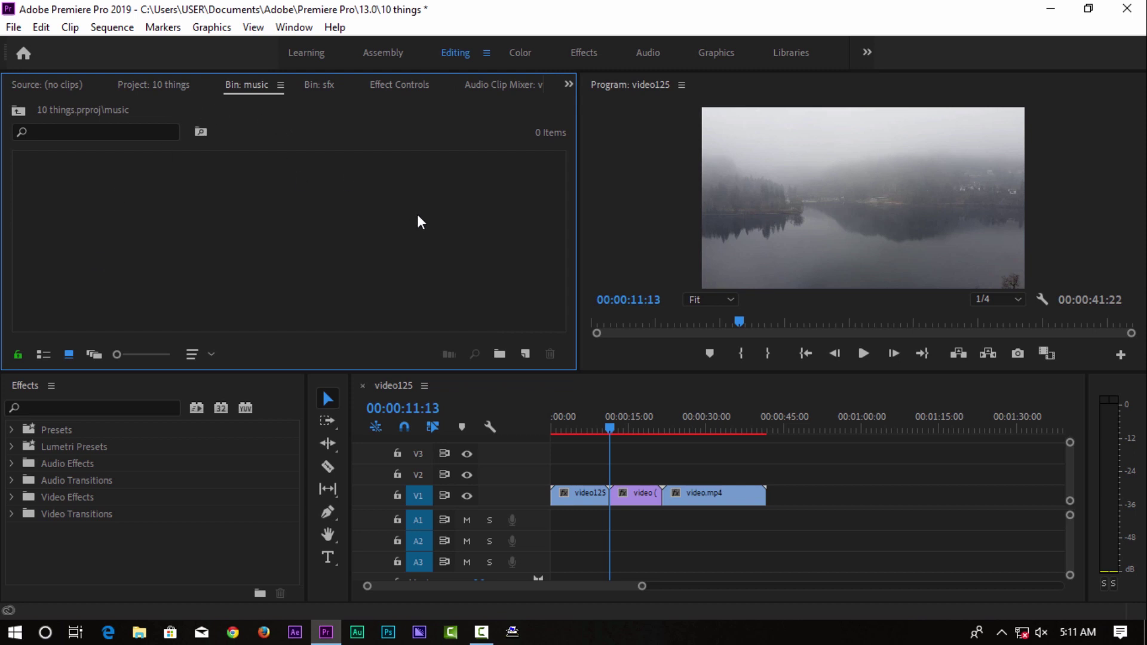
{"action": "left_click", "coordinate": [320, 85]}
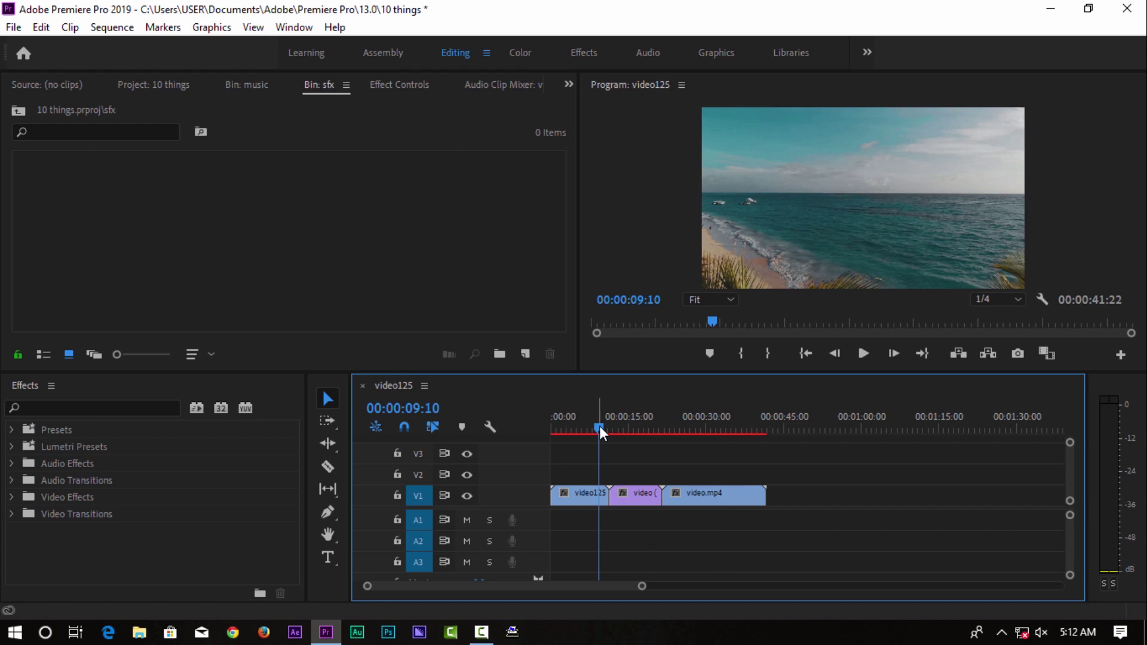
- Razor video125 at 5:09, Ripple Delete its opening piece, then undo it
{"action": "left_click_drag", "start_coordinate": [599, 425], "coordinate": [578, 430]}
{"action": "key", "text": "c"}
{"action": "left_click", "coordinate": [577, 497]}
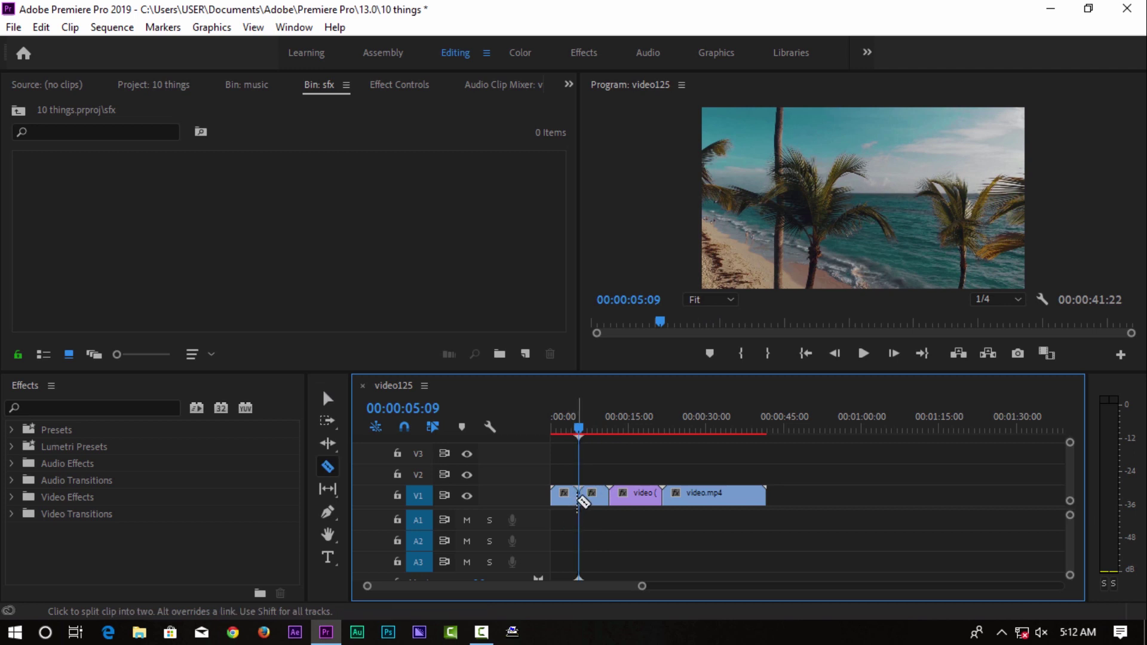
{"action": "key", "text": "v"}
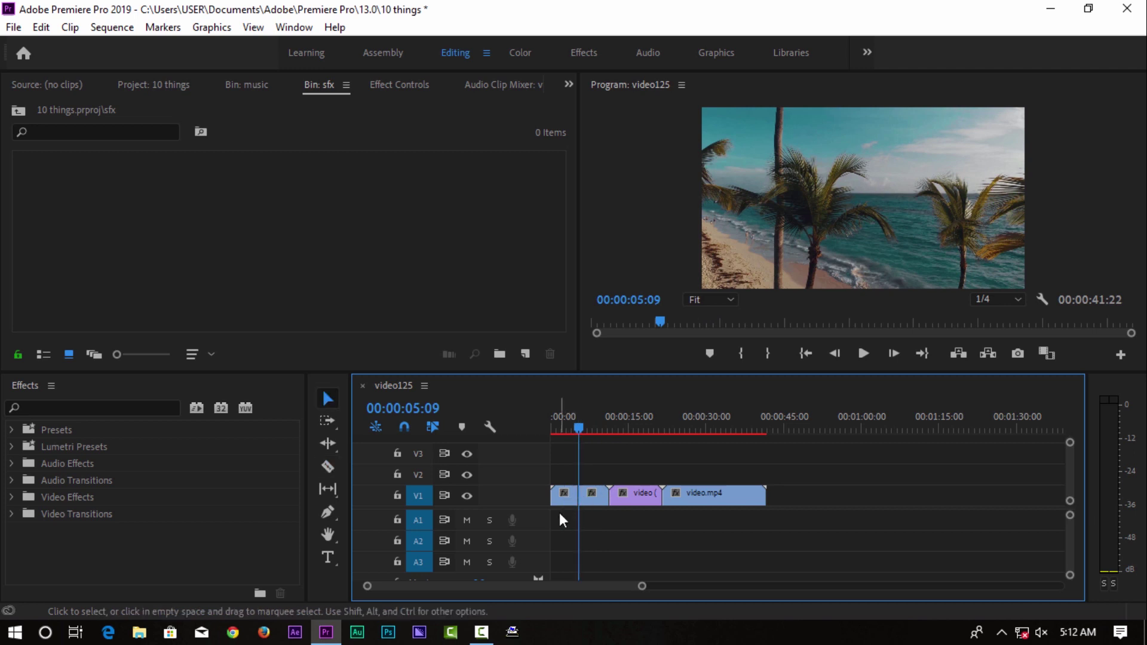
{"action": "left_click", "coordinate": [558, 500]}
{"action": "key", "text": "Delete"}
{"action": "right_click", "coordinate": [557, 501]}
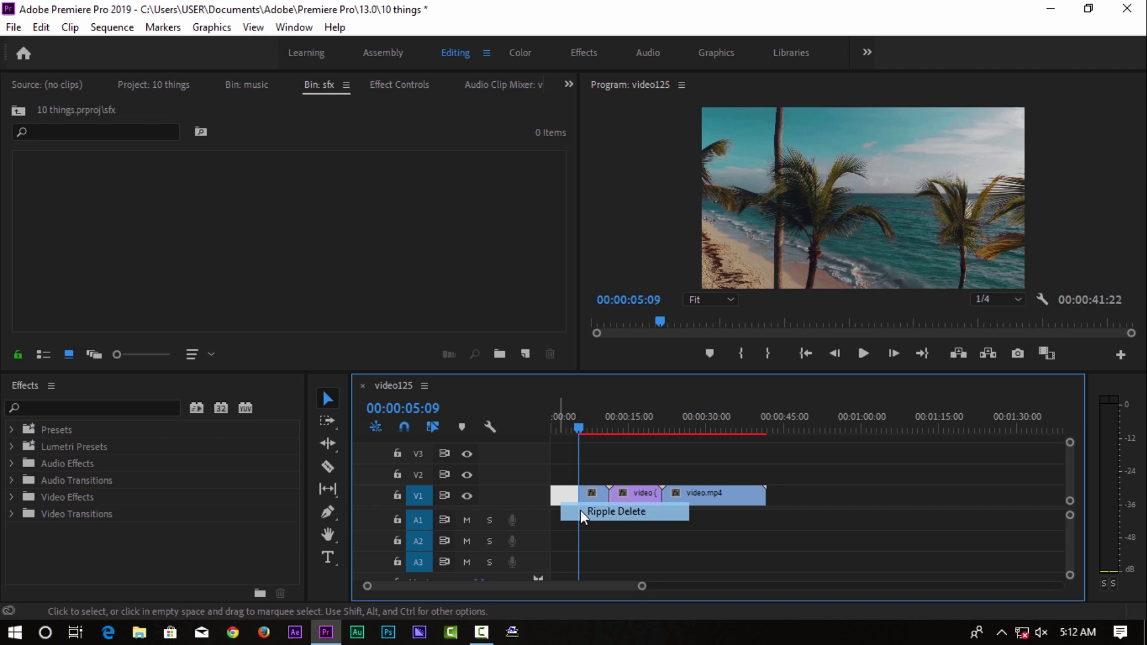
{"action": "left_click", "coordinate": [579, 510]}
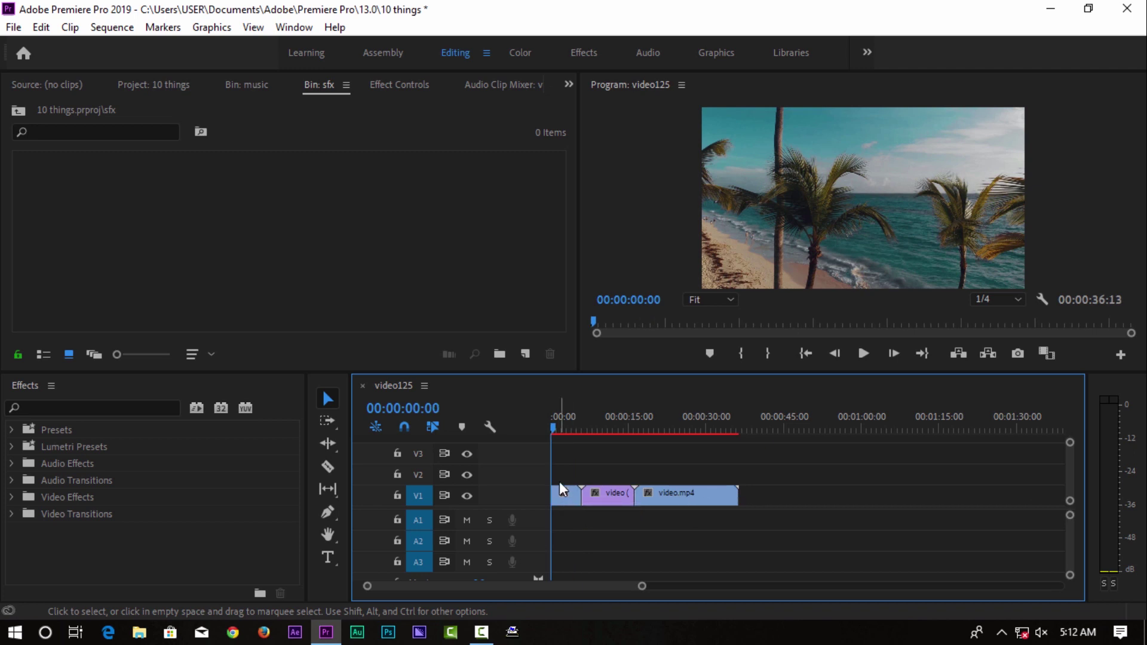
{"action": "key", "text": "ctrl+z"}
{"action": "key", "text": "ctrl+z"}
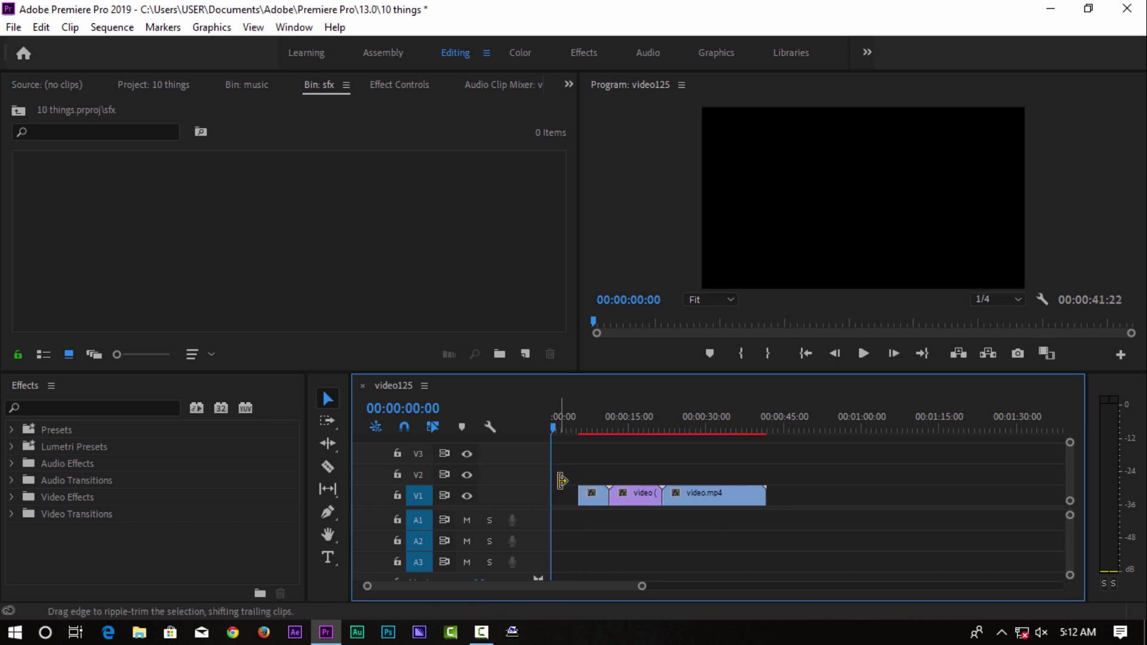
- Try a Q head trim at 5:13 and undo it, then W-trim video.mp4's end at 32:24
{"action": "left_click_drag", "start_coordinate": [576, 427], "coordinate": [581, 428]}
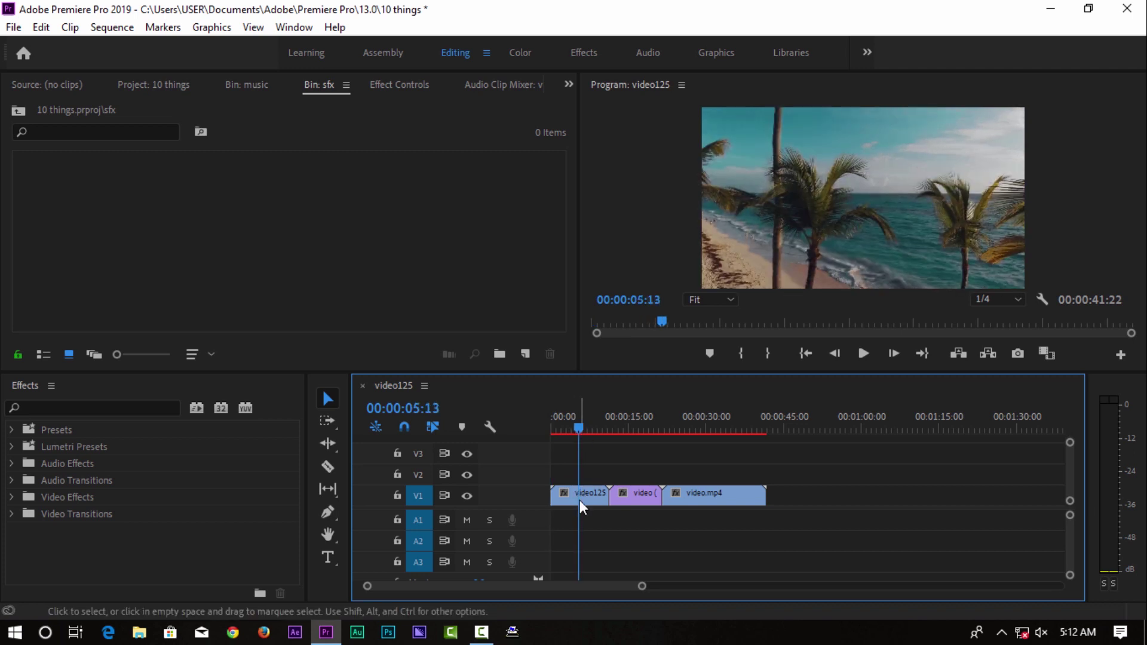
{"action": "key", "text": "q"}
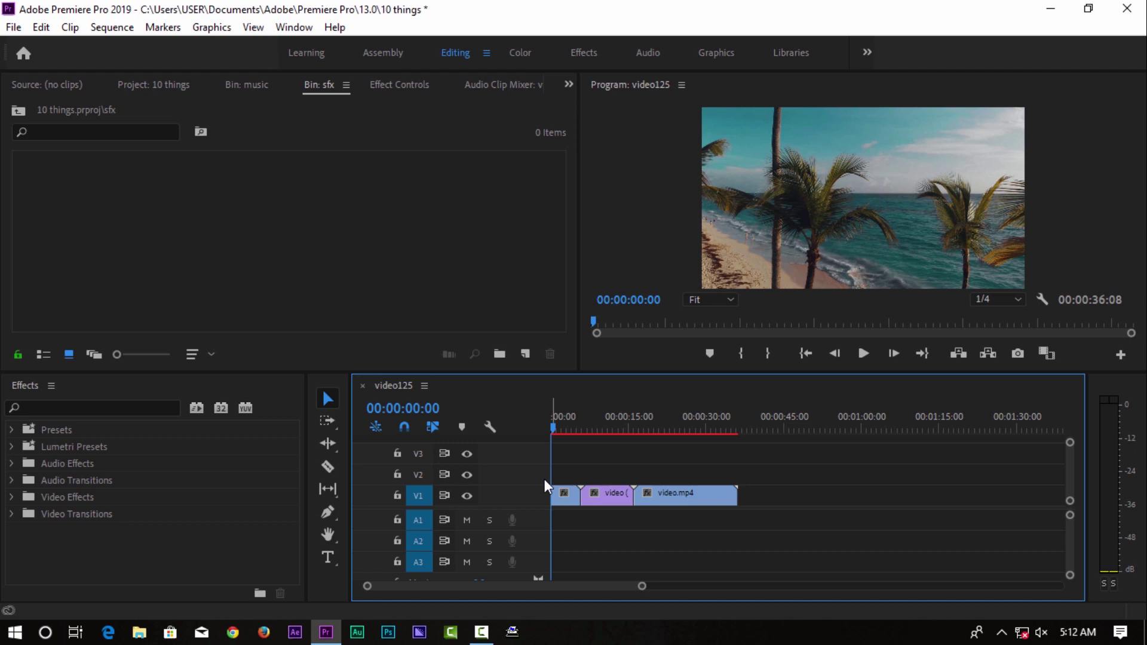
{"action": "key", "text": "ctrl+z"}
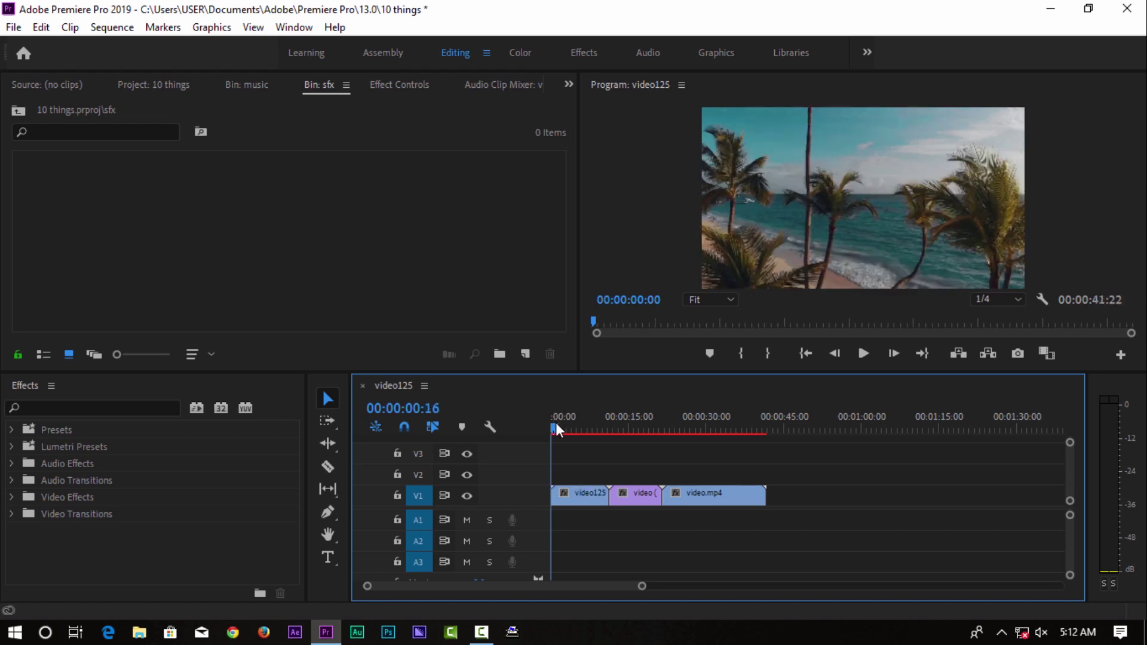
{"action": "left_click_drag", "start_coordinate": [554, 417], "coordinate": [724, 435]}
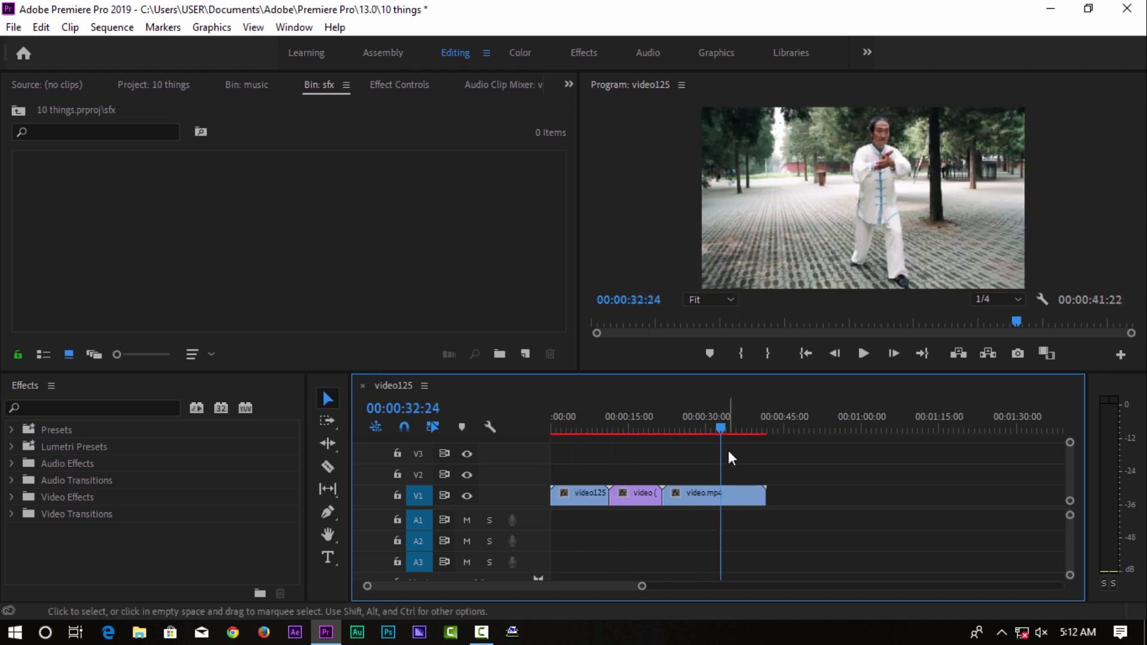
{"action": "key", "text": "w"}
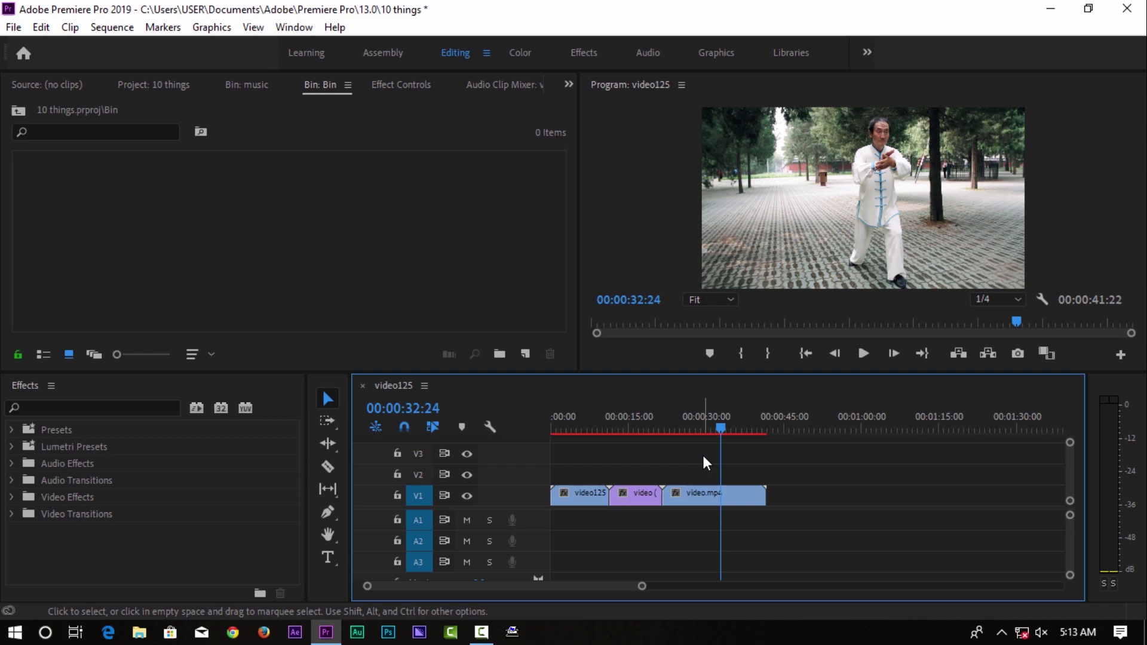
{"action": "left_click", "coordinate": [713, 494]}
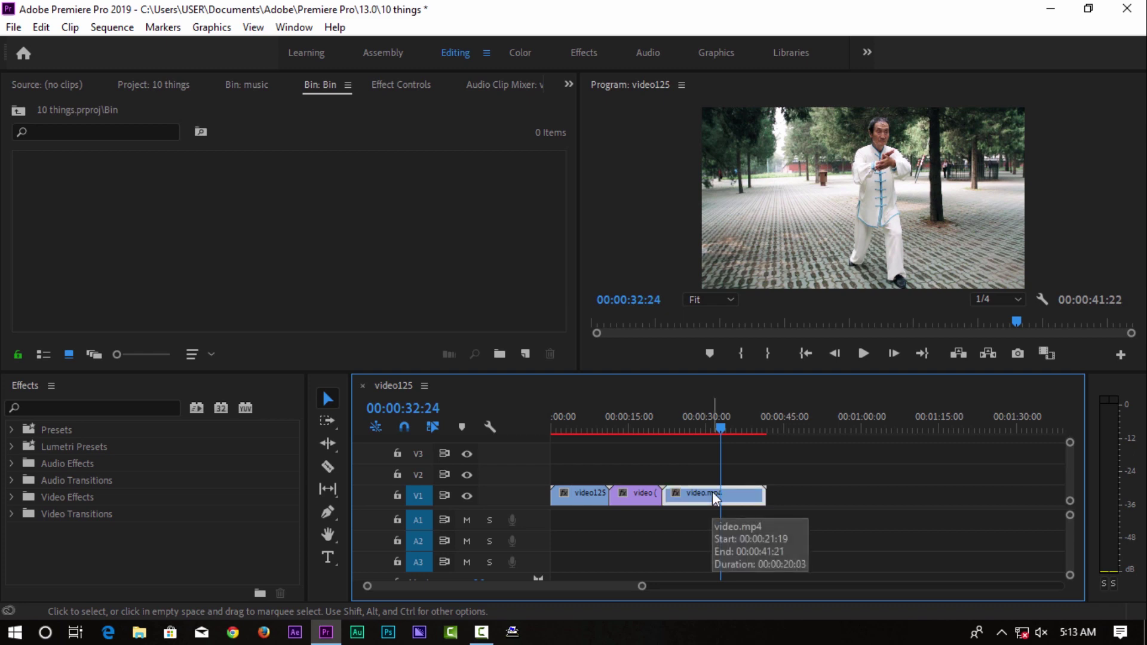
{"action": "right_click", "coordinate": [713, 494]}
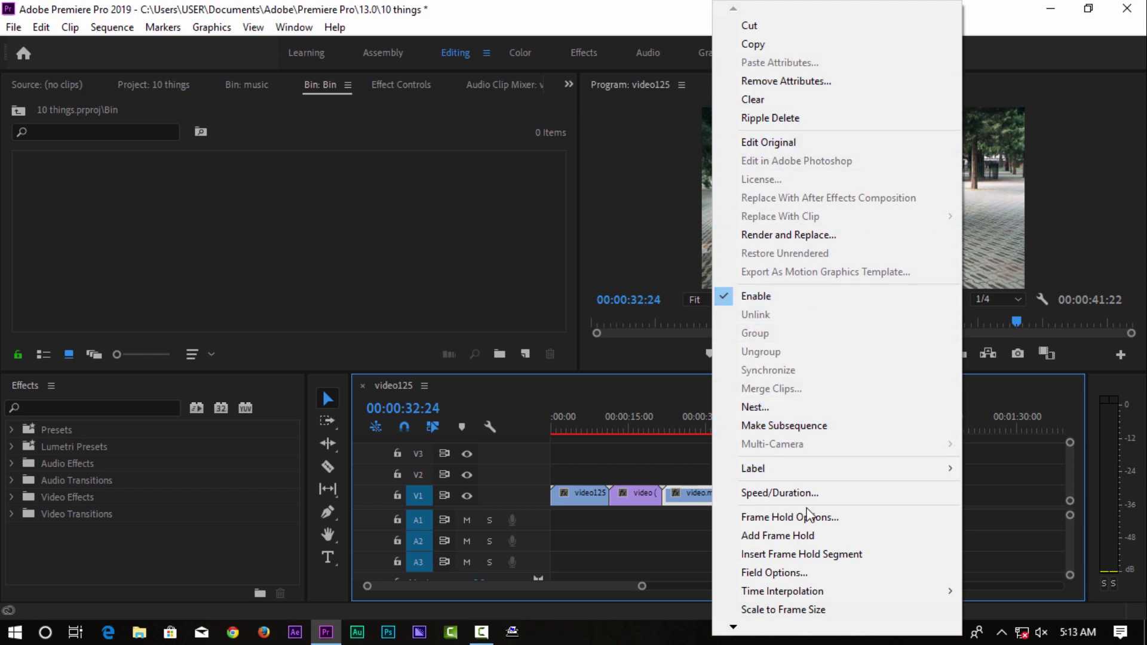
{"action": "left_click", "coordinate": [700, 495]}
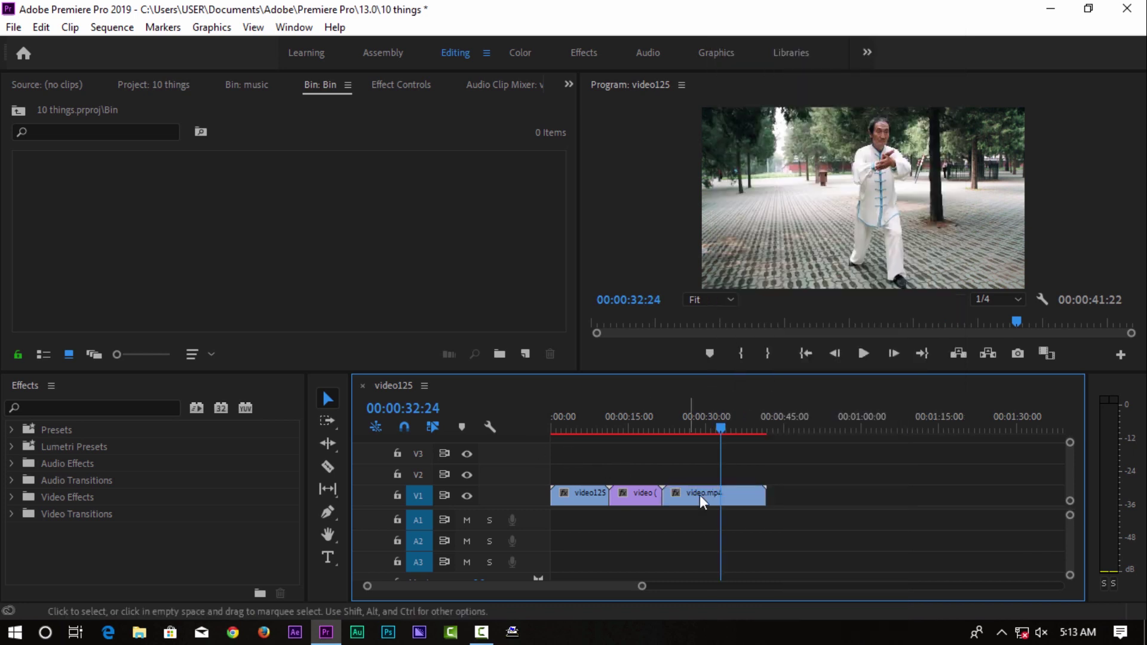
{"action": "left_click", "coordinate": [715, 499]}
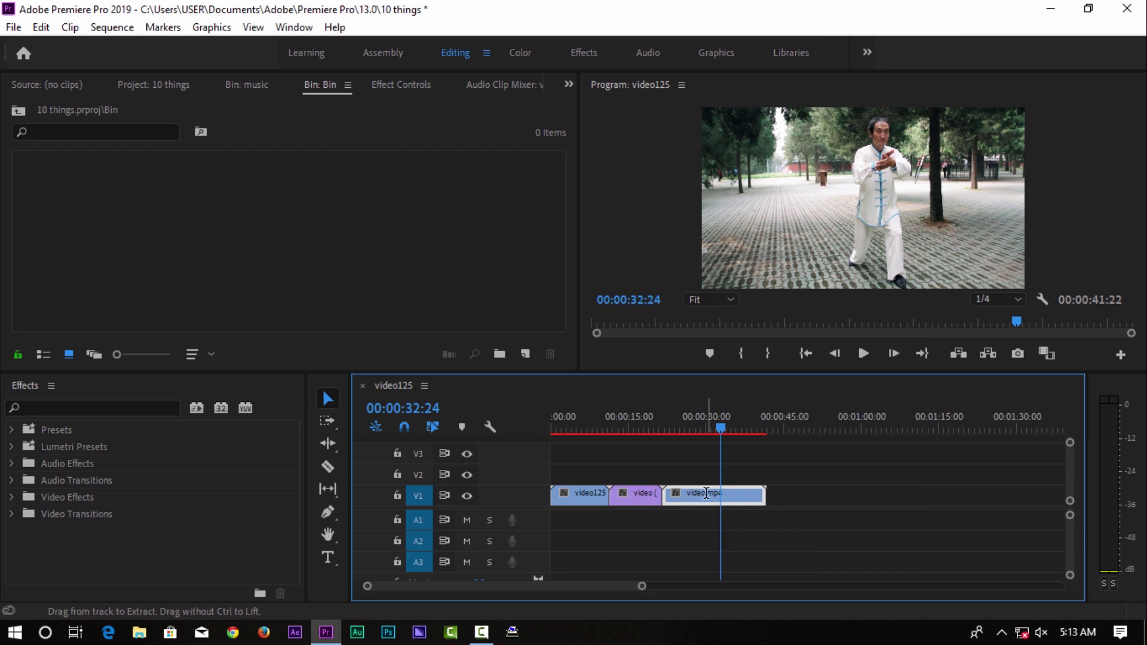
{"action": "key", "text": "ctrl+r"}
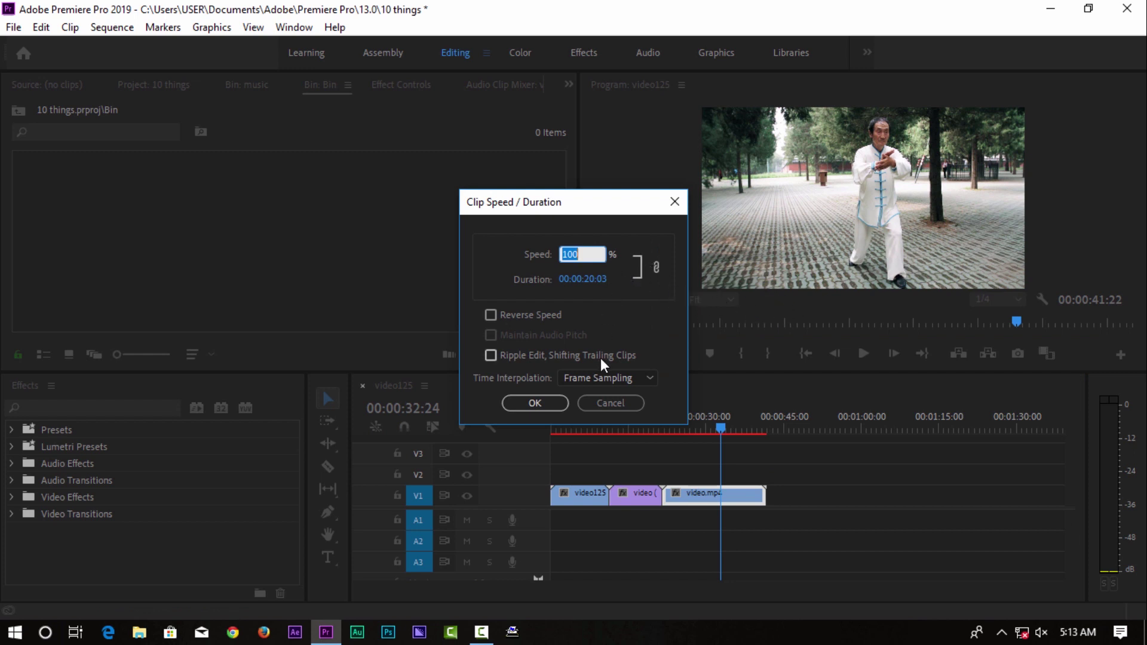
{"action": "left_click", "coordinate": [674, 203]}
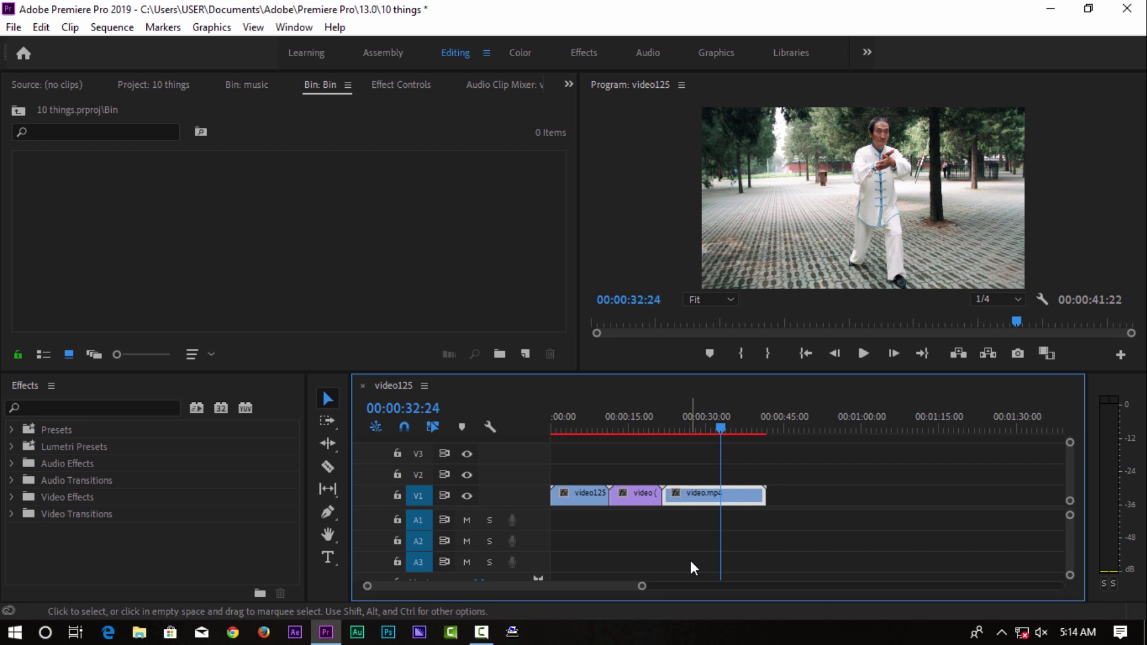
- Set an In point at 00:00:03:02, move to the sequence end, and render previews of that range
{"action": "left_click_drag", "start_coordinate": [719, 425], "coordinate": [565, 450]}
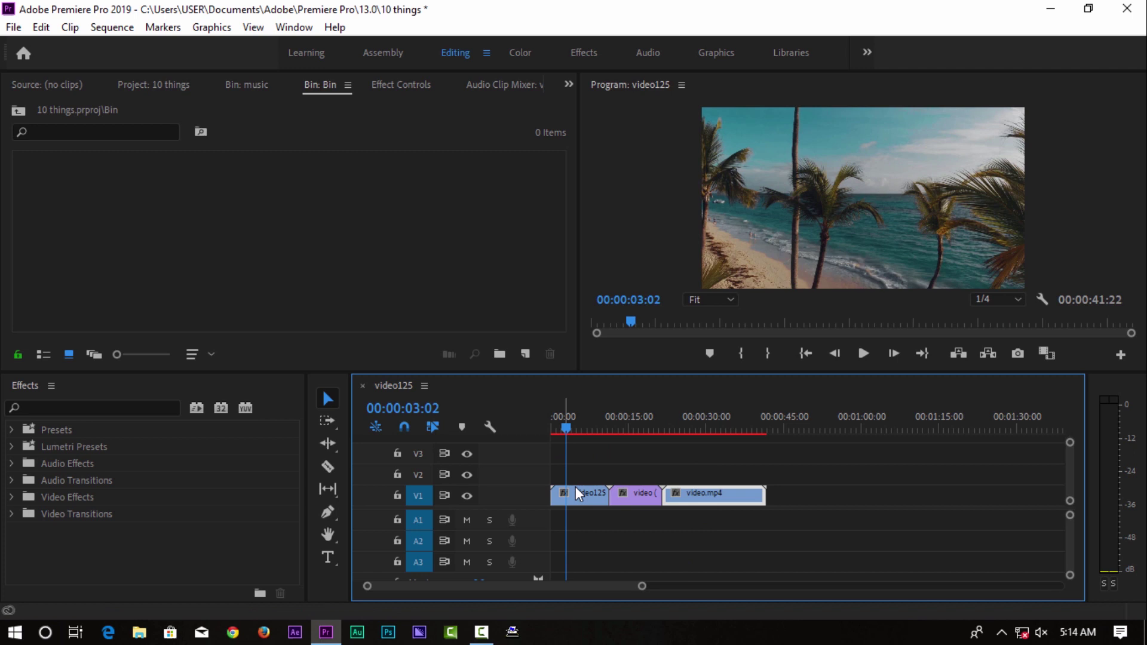
{"action": "key", "text": "i"}
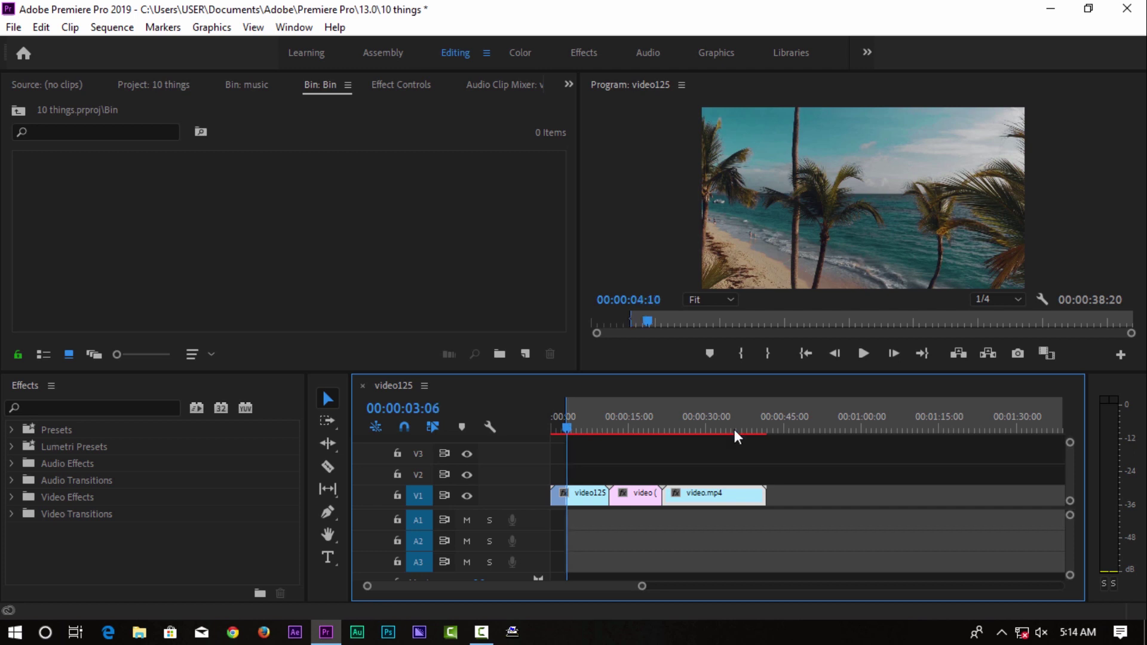
{"action": "left_click_drag", "start_coordinate": [733, 428], "coordinate": [773, 430]}
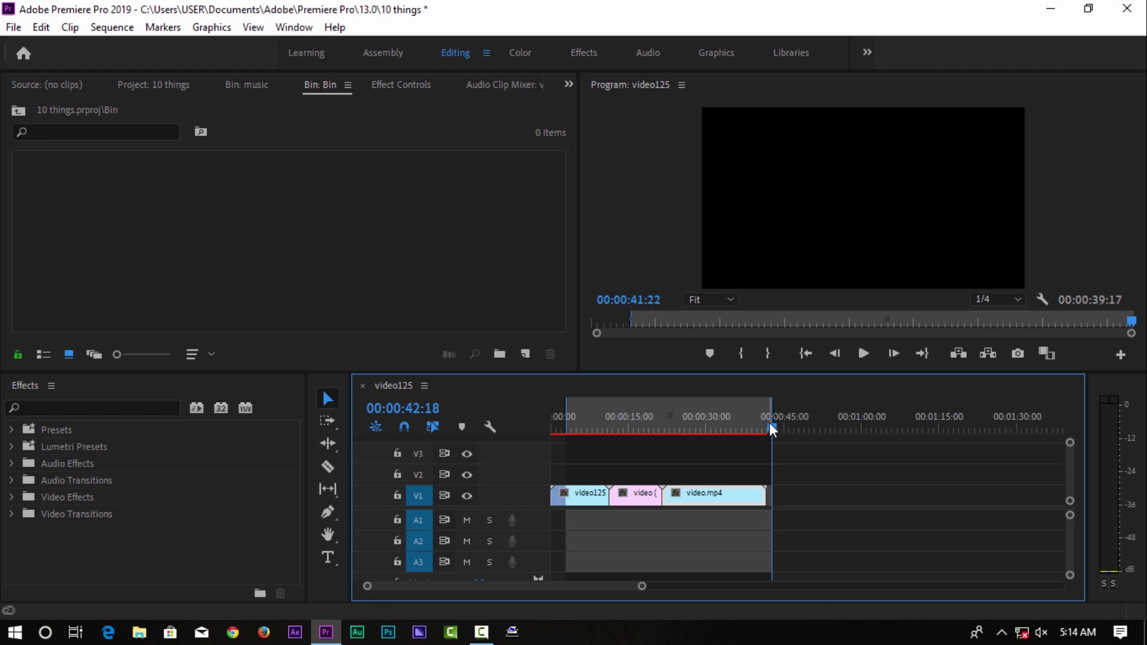
{"action": "key", "text": "Return"}
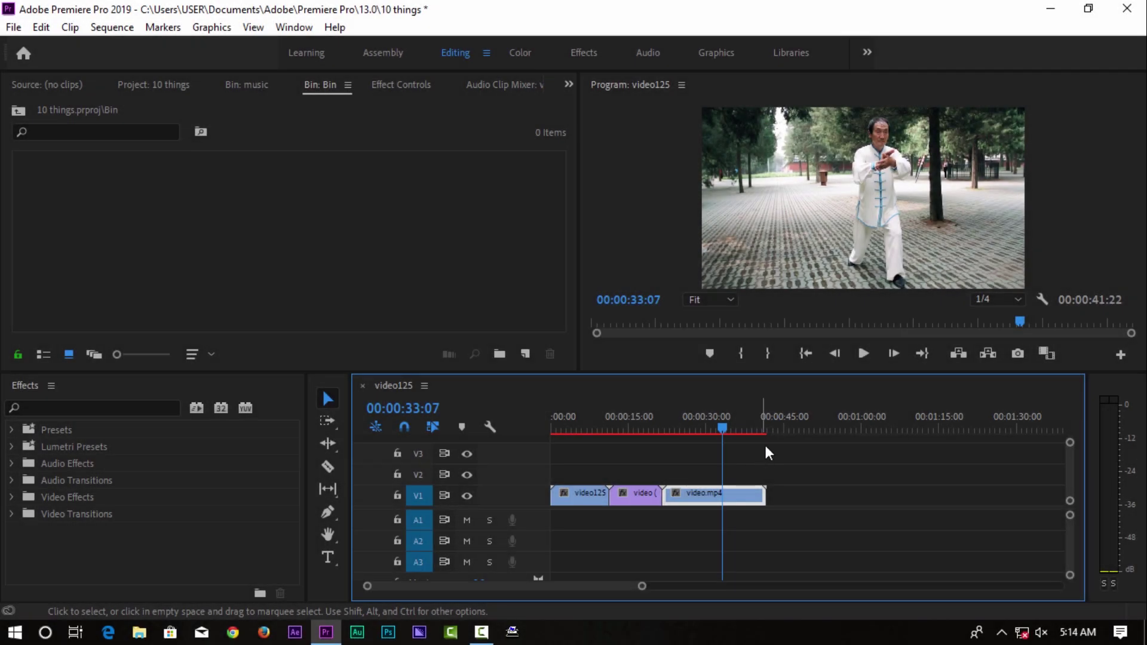
- Select video125 and mark In at 00:00:02:23 and Out at 00:00:13:08
{"action": "left_click_drag", "start_coordinate": [720, 417], "coordinate": [567, 409]}
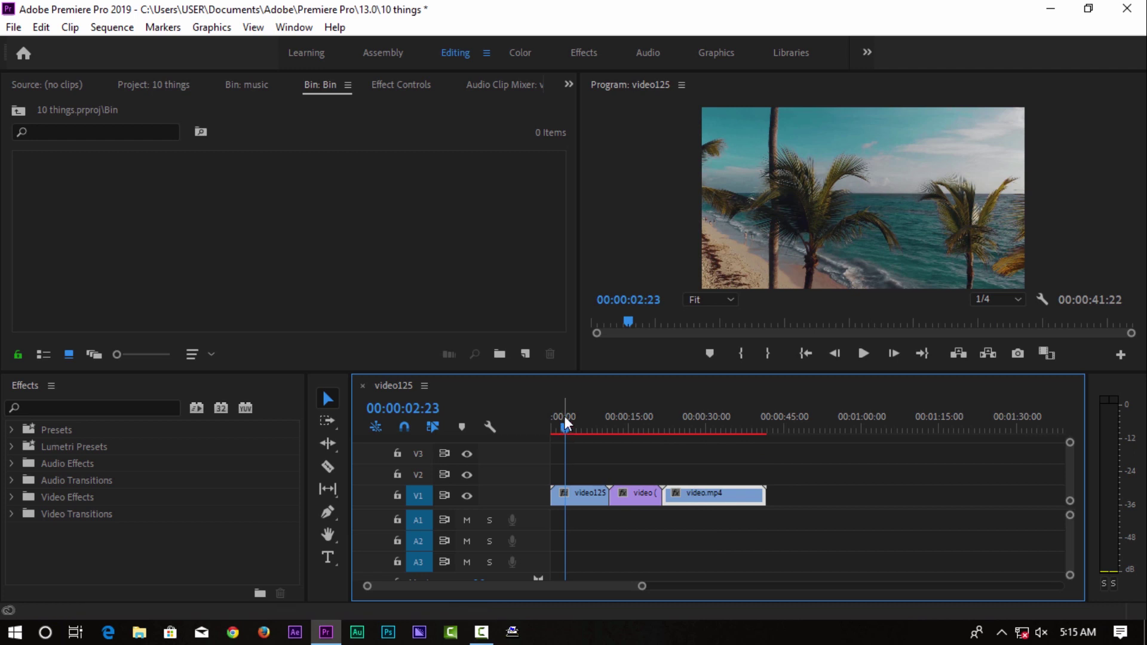
{"action": "key", "text": "space"}
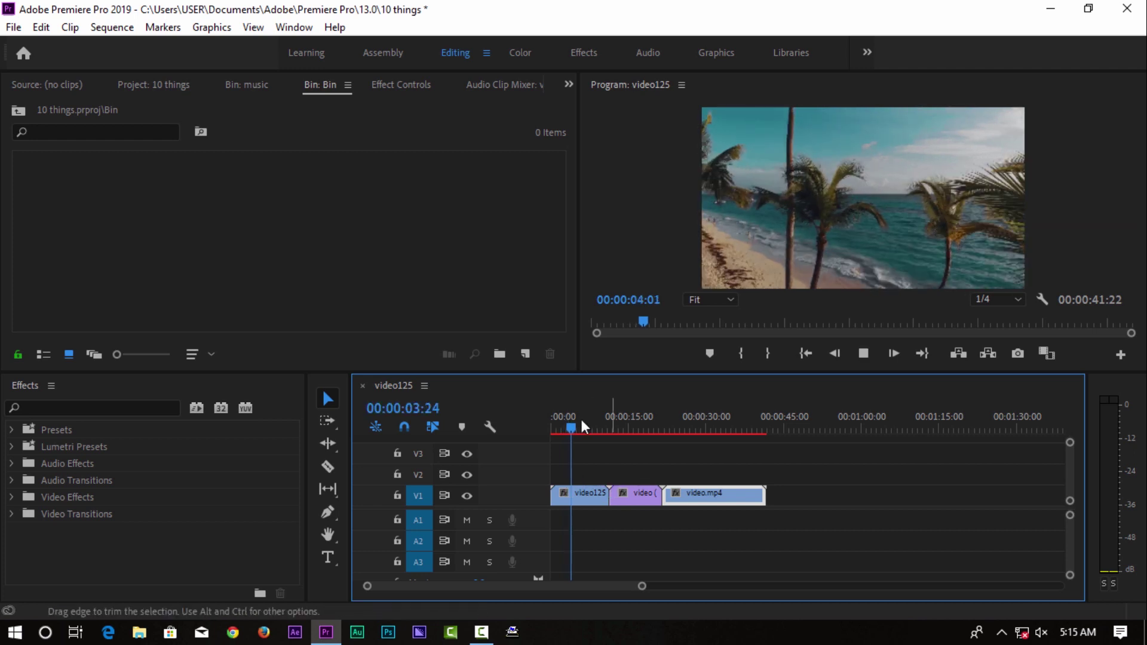
{"action": "key", "text": "Down"}
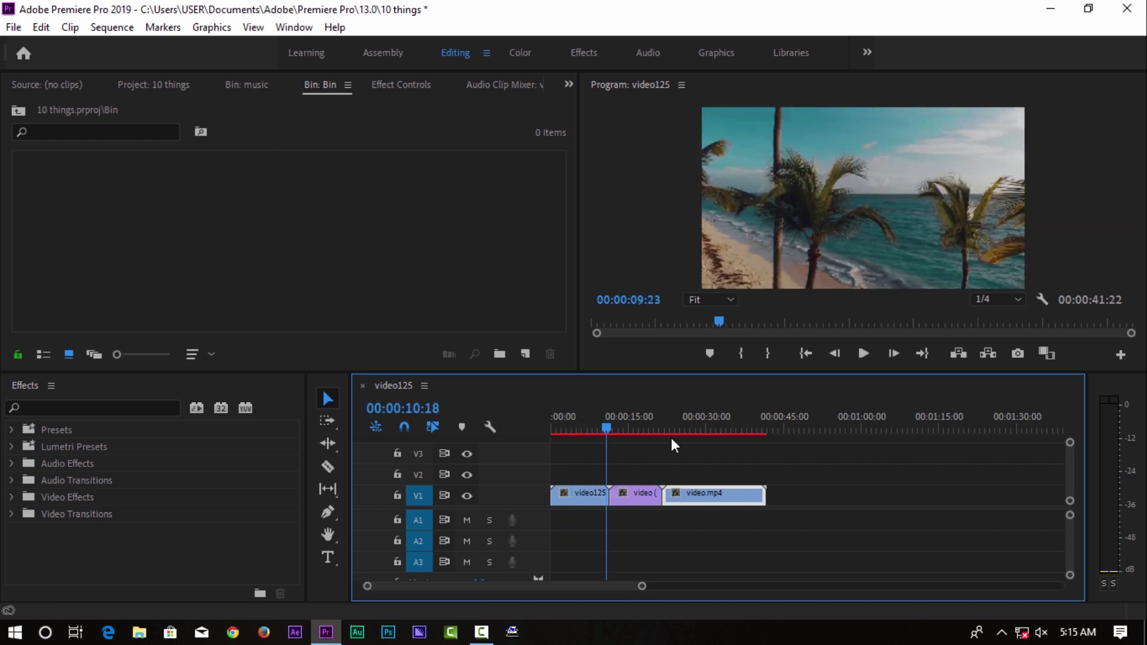
{"action": "left_click", "coordinate": [671, 438]}
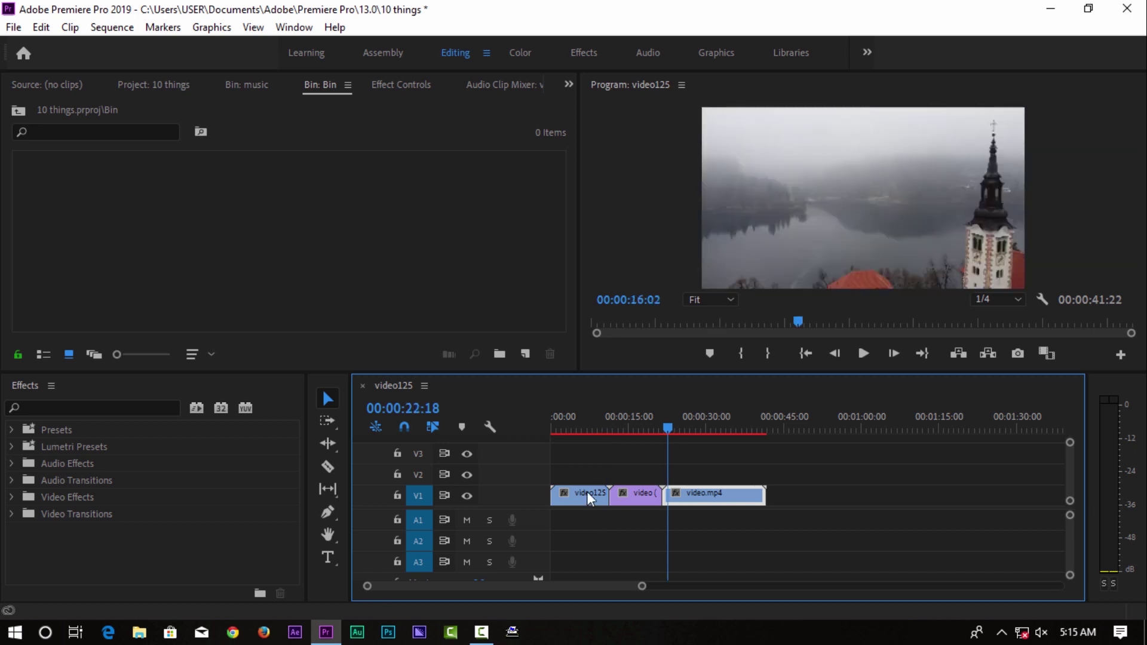
{"action": "left_click", "coordinate": [586, 492]}
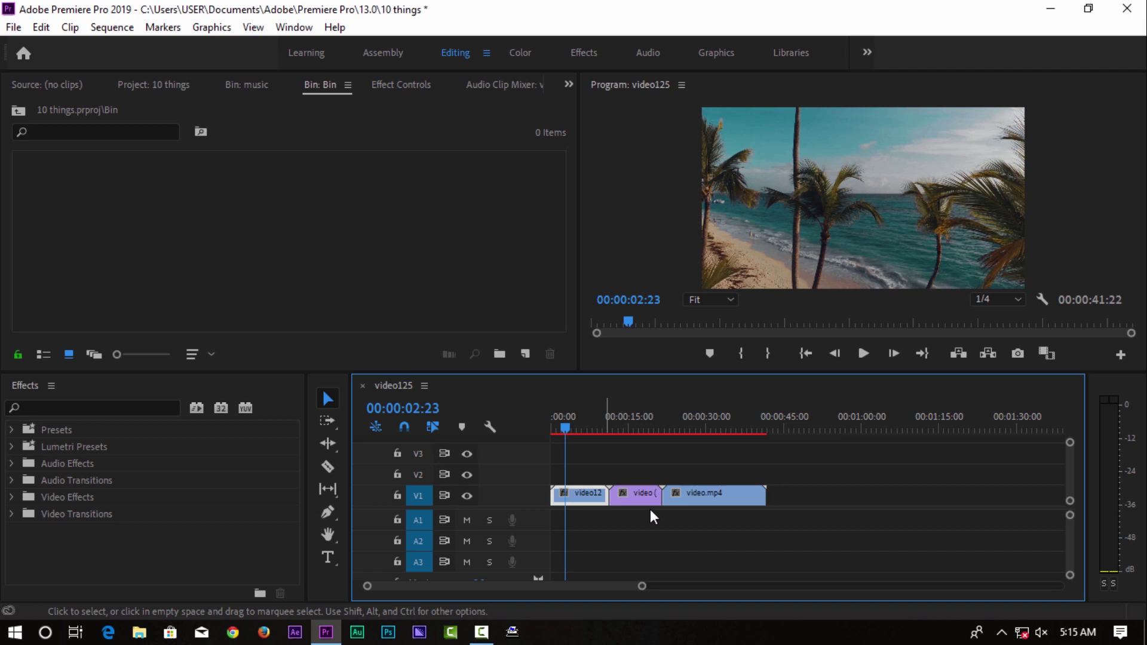
{"action": "mouse_move", "coordinate": [723, 495]}
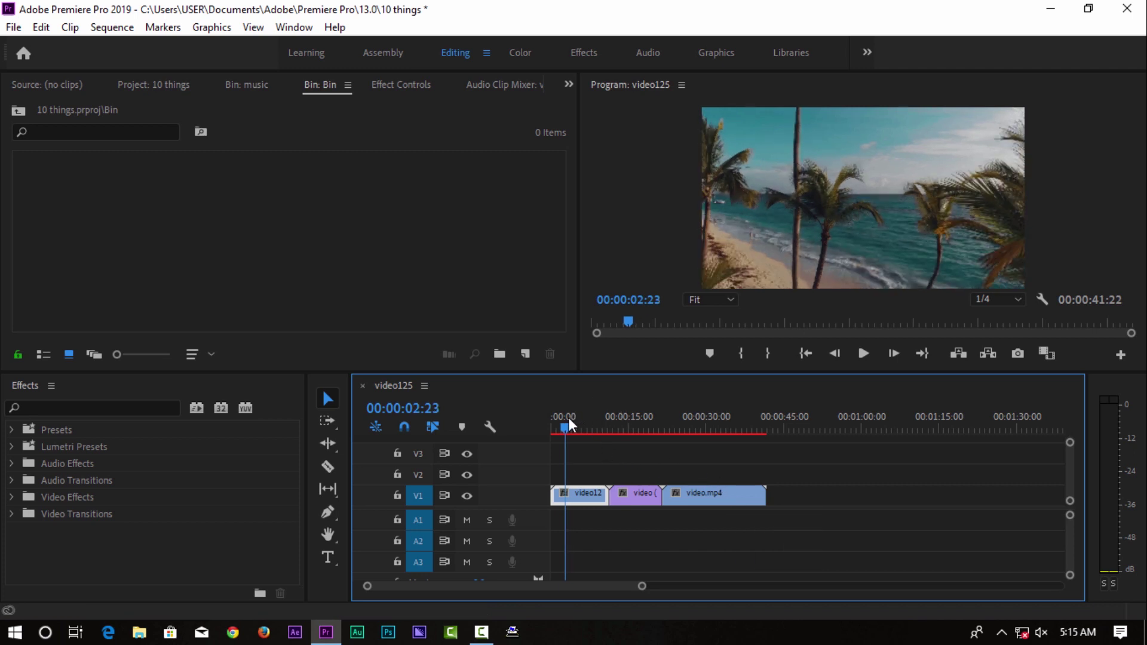
{"action": "key", "text": "i"}
{"action": "left_click_drag", "start_coordinate": [567, 425], "coordinate": [619, 447]}
{"action": "key", "text": "o"}
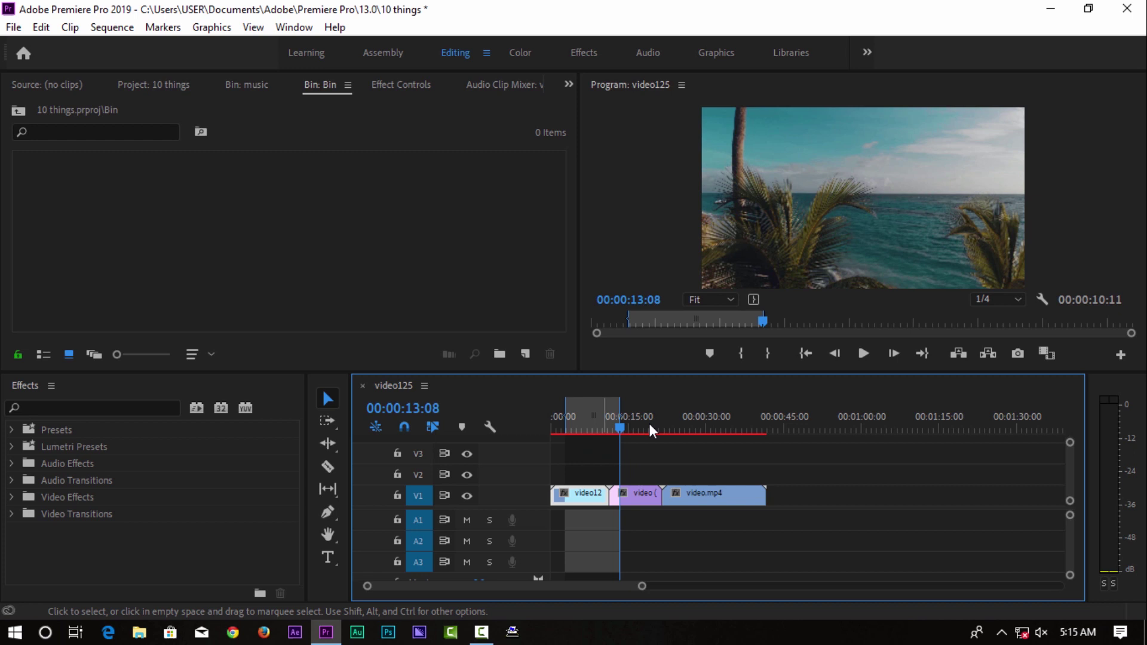
- Add the Loop Playback button to the Program monitor controls, turn looping on, and play the range
{"action": "left_click", "coordinate": [1121, 356]}
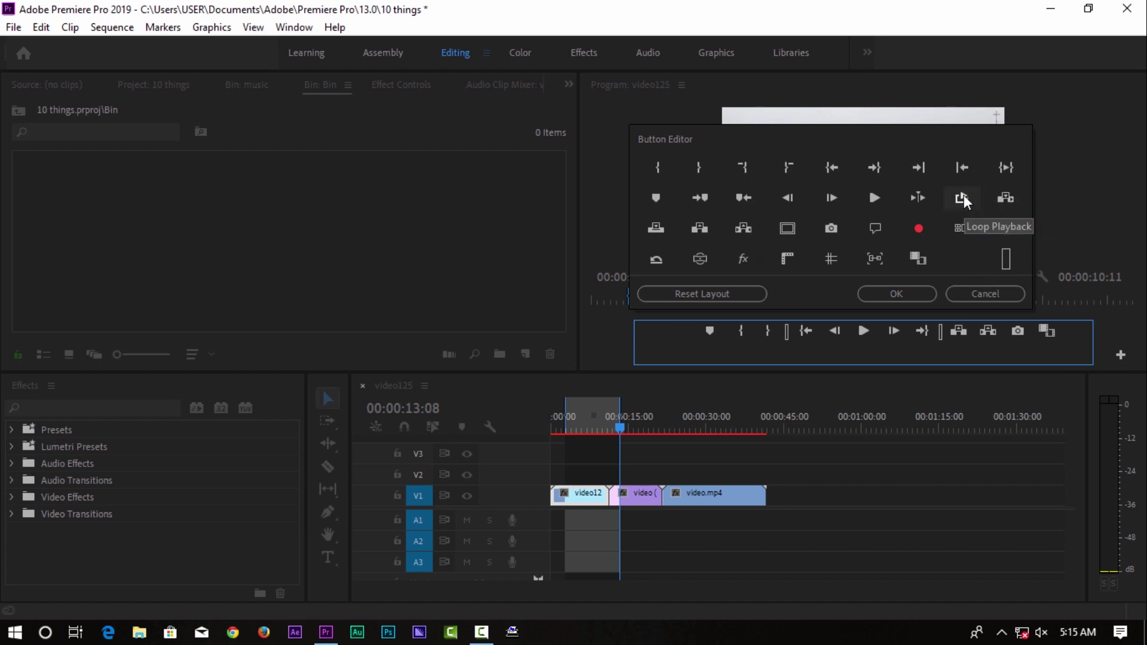
{"action": "left_click_drag", "start_coordinate": [963, 195], "coordinate": [973, 335]}
{"action": "left_click", "coordinate": [928, 287]}
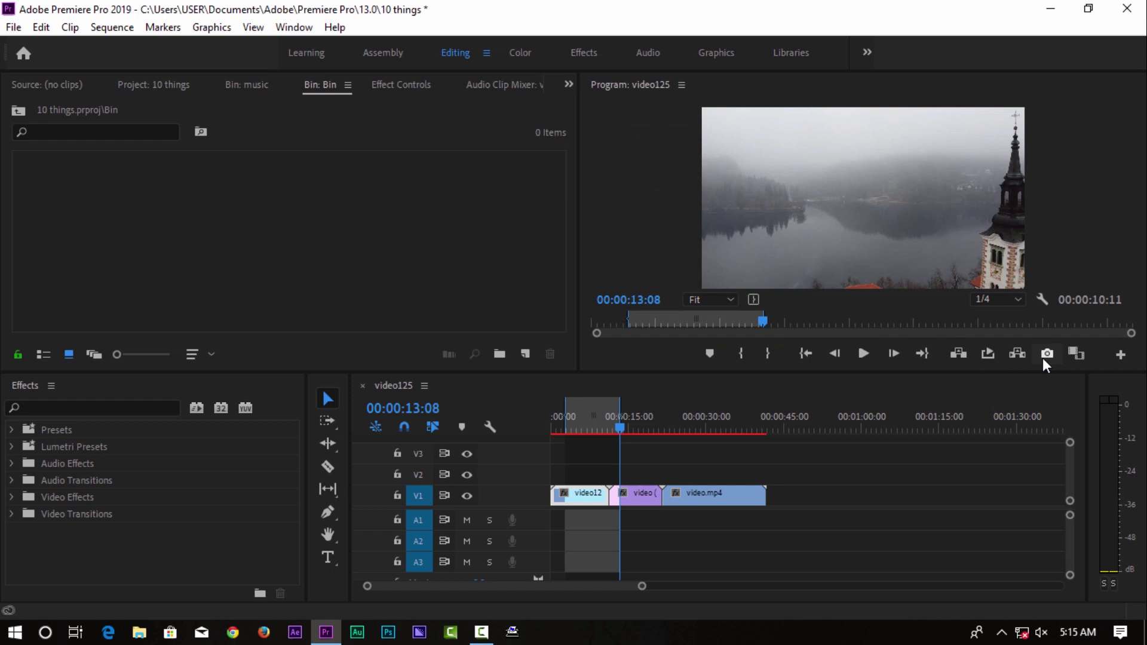
{"action": "left_click", "coordinate": [988, 354]}
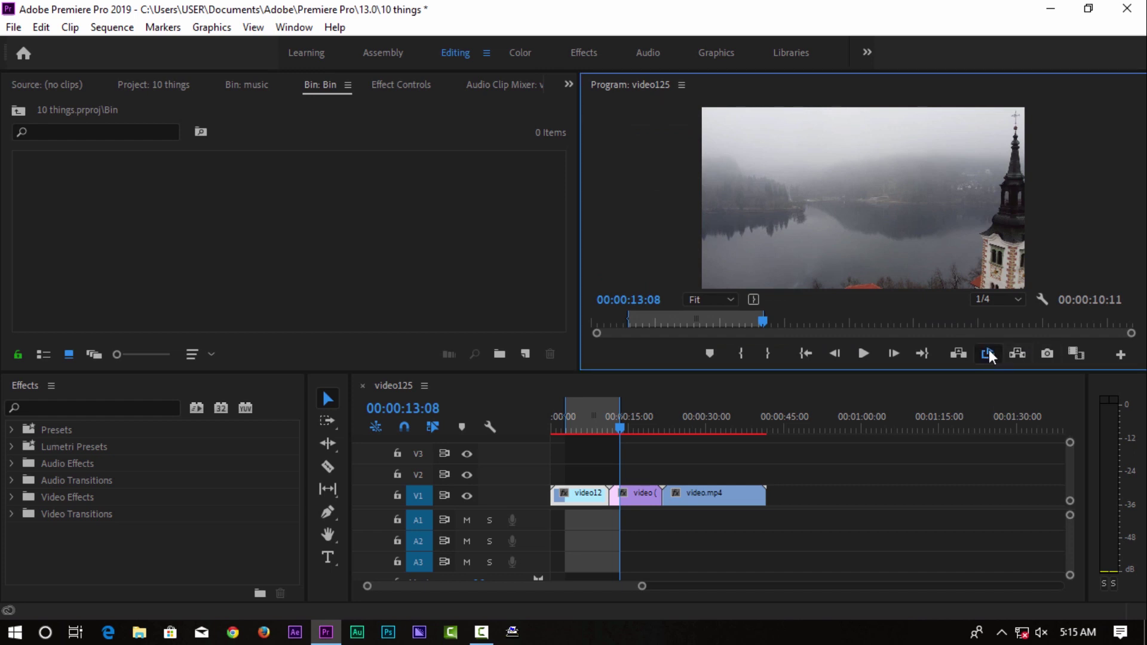
{"action": "key", "text": "space"}
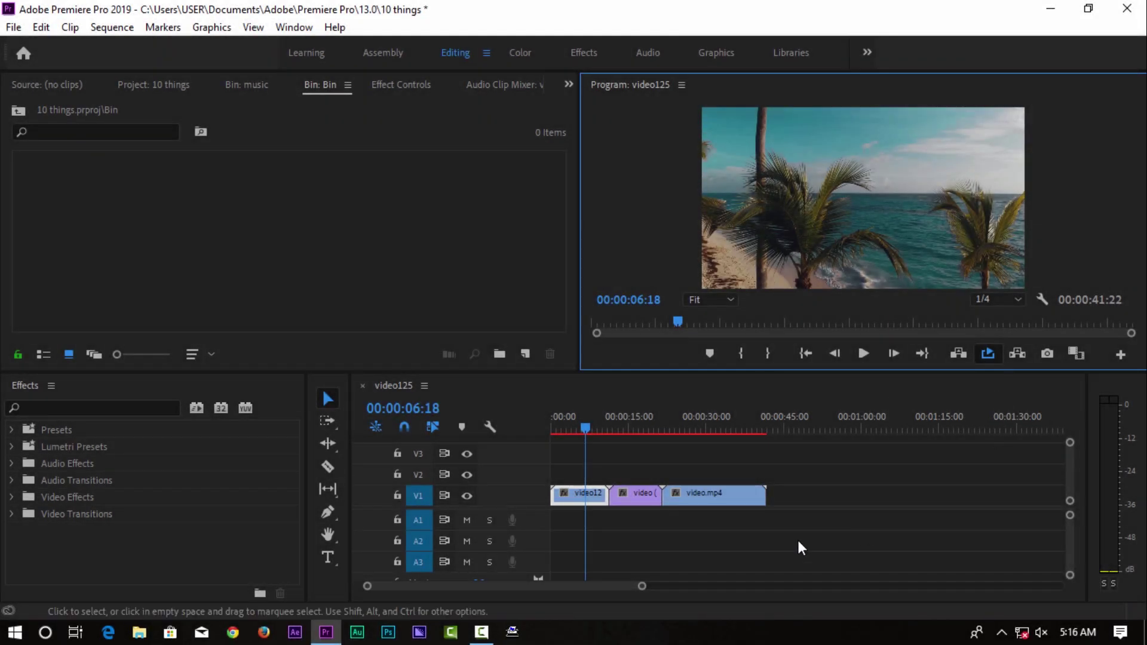
- Move the purple clip up to V2, then split video125 at the playhead and delete its right-hand piece
{"action": "left_click_drag", "start_coordinate": [622, 499], "coordinate": [626, 421]}
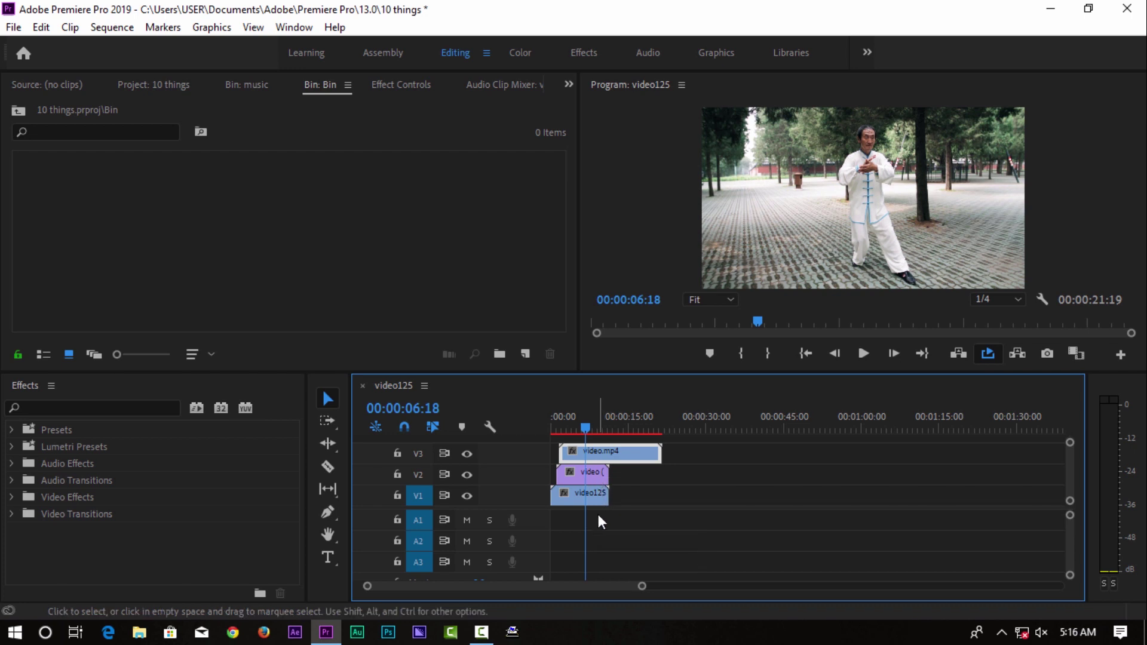
{"action": "key", "text": "c"}
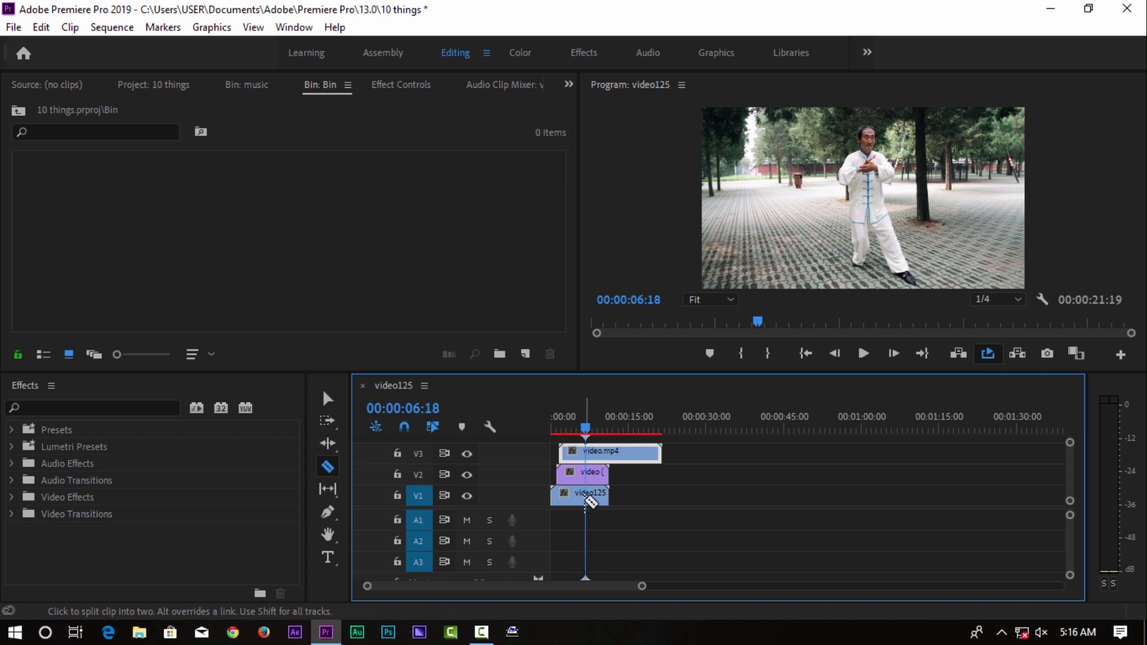
{"action": "left_click", "coordinate": [590, 502]}
{"action": "key", "text": "v"}
{"action": "left_click", "coordinate": [602, 503]}
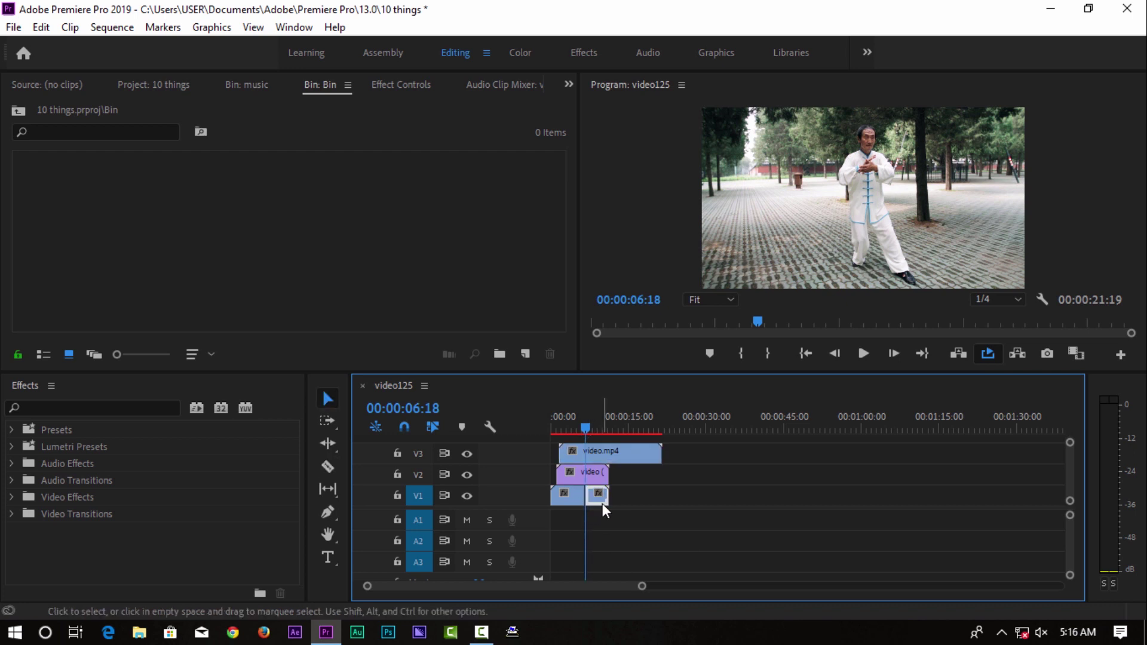
{"action": "key", "text": "Delete"}
- Split the V2 and V3 clips at the playhead and delete their right-hand pieces
{"action": "key", "text": "c"}
{"action": "left_click", "coordinate": [586, 473]}
{"action": "left_click", "coordinate": [587, 452]}
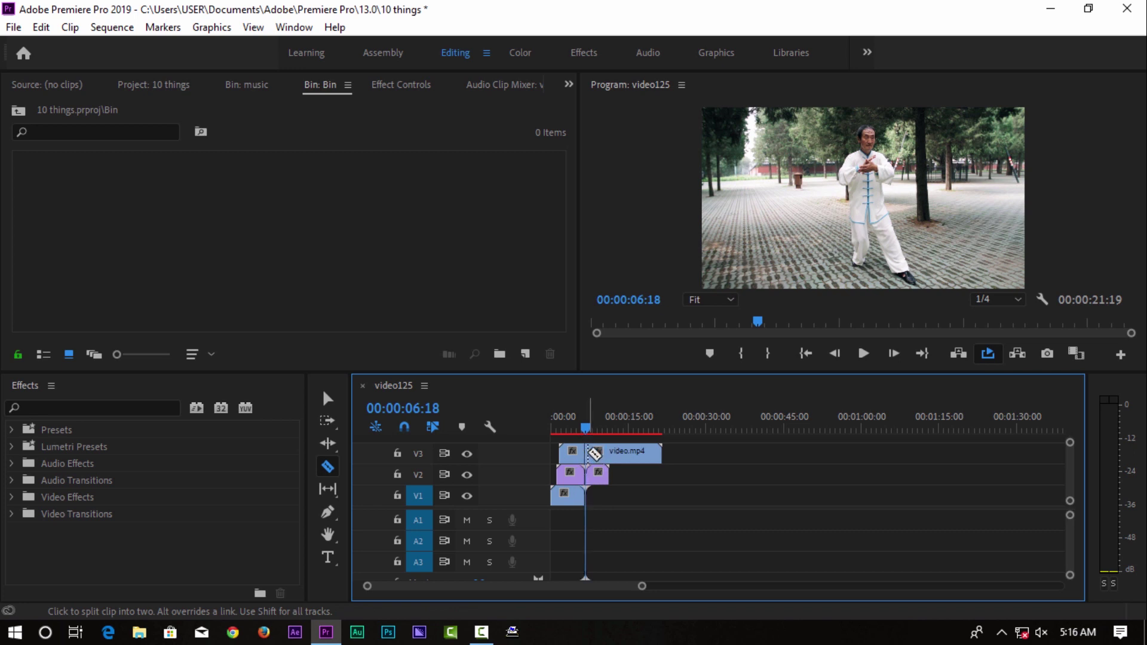
{"action": "key", "text": "v"}
{"action": "left_click_drag", "start_coordinate": [686, 503], "coordinate": [607, 449]}
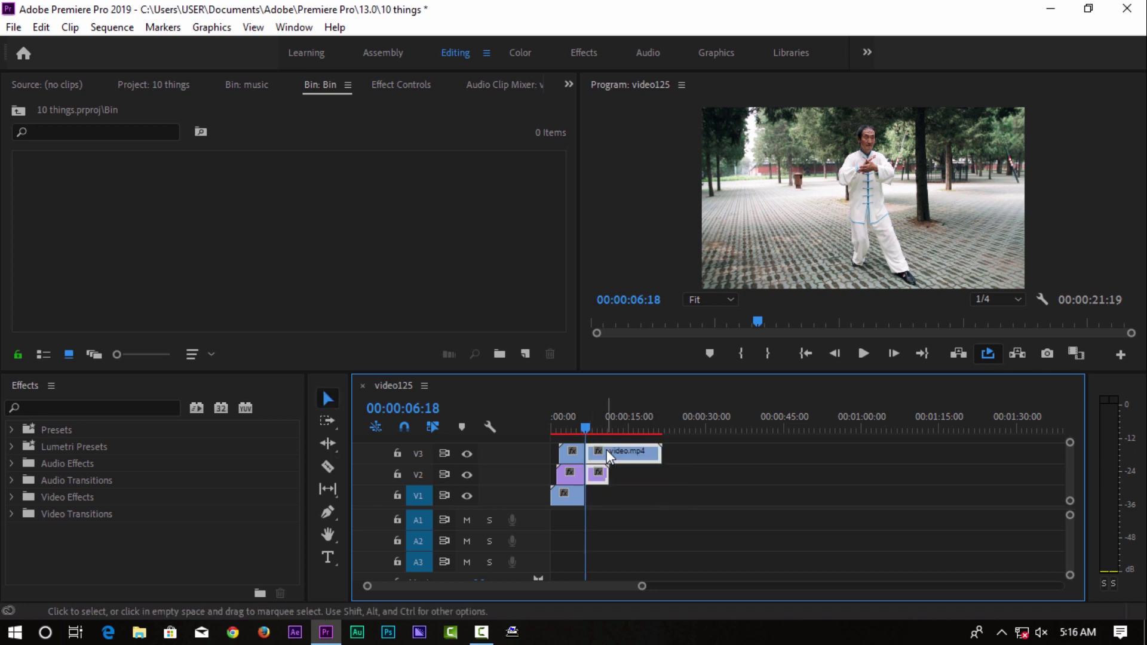
{"action": "key", "text": "Delete"}
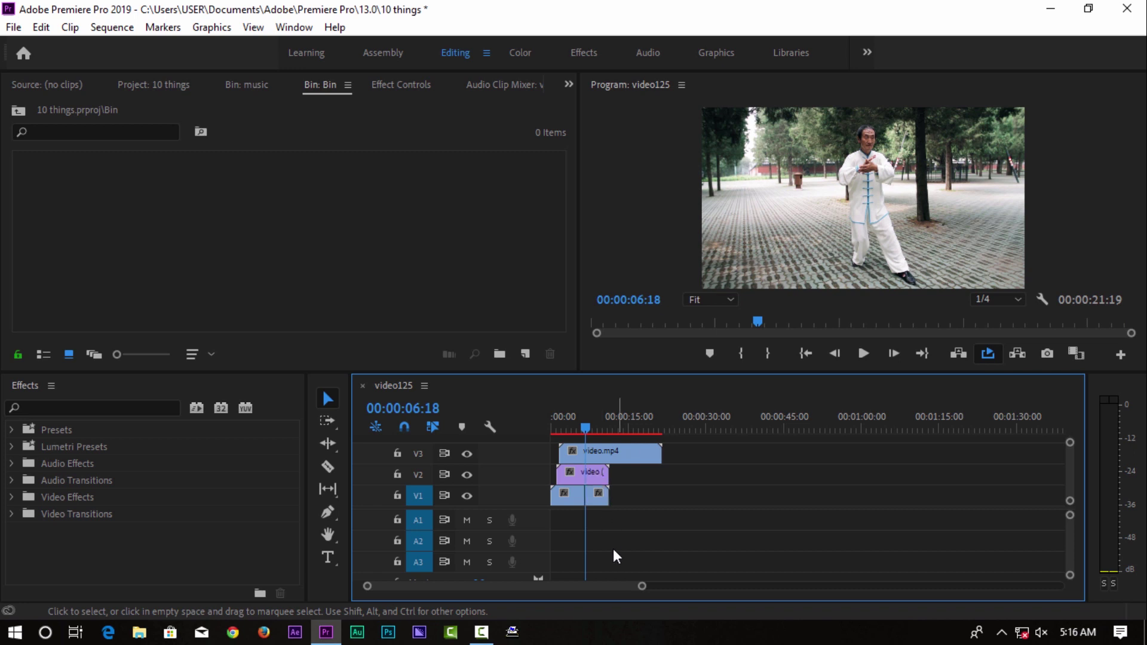
{"action": "key", "text": "c"}
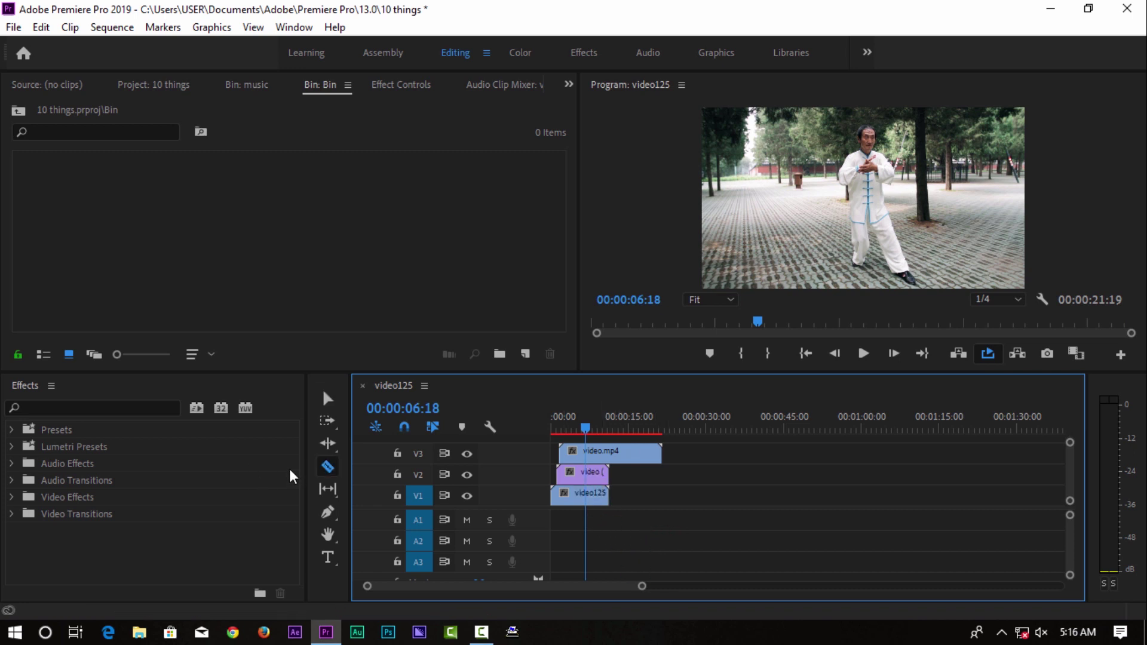
- Split video125 and undo it, then razor the clips on all three tracks at the same point
{"action": "left_click", "coordinate": [585, 496]}
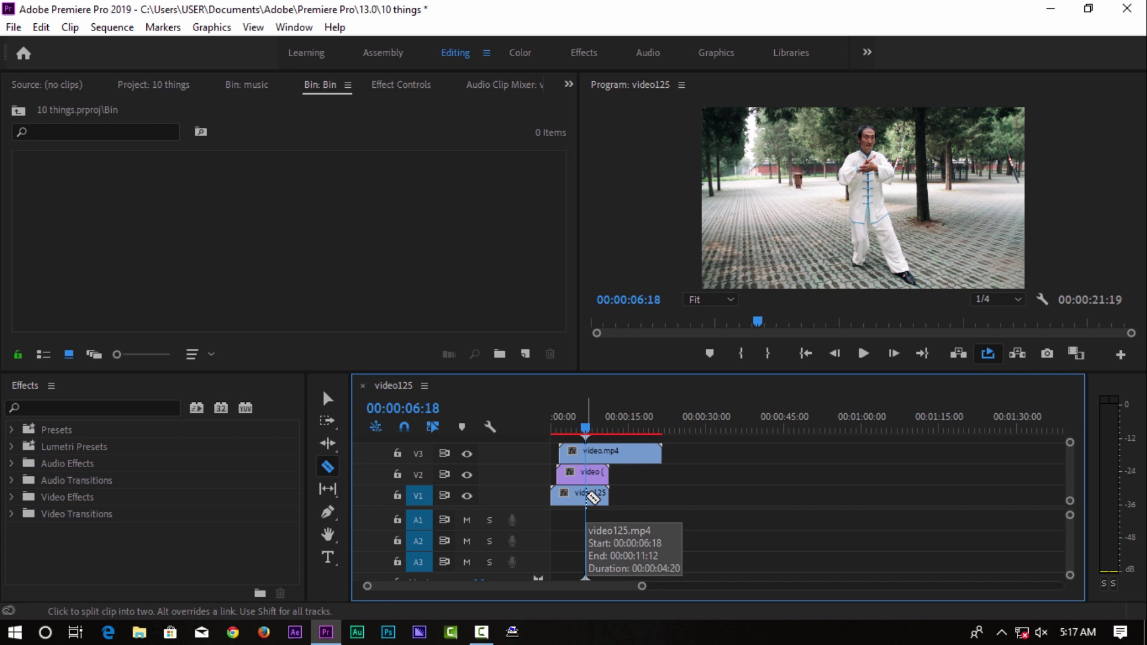
{"action": "key", "text": "ctrl+z"}
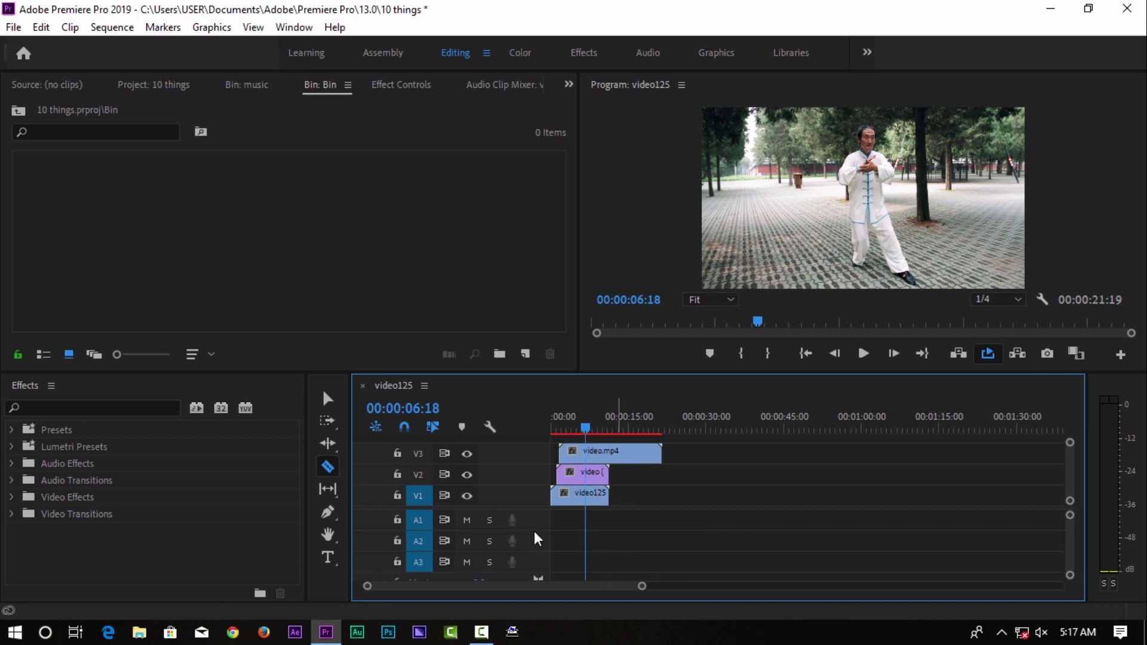
{"action": "left_click", "coordinate": [599, 512], "text": "shift"}
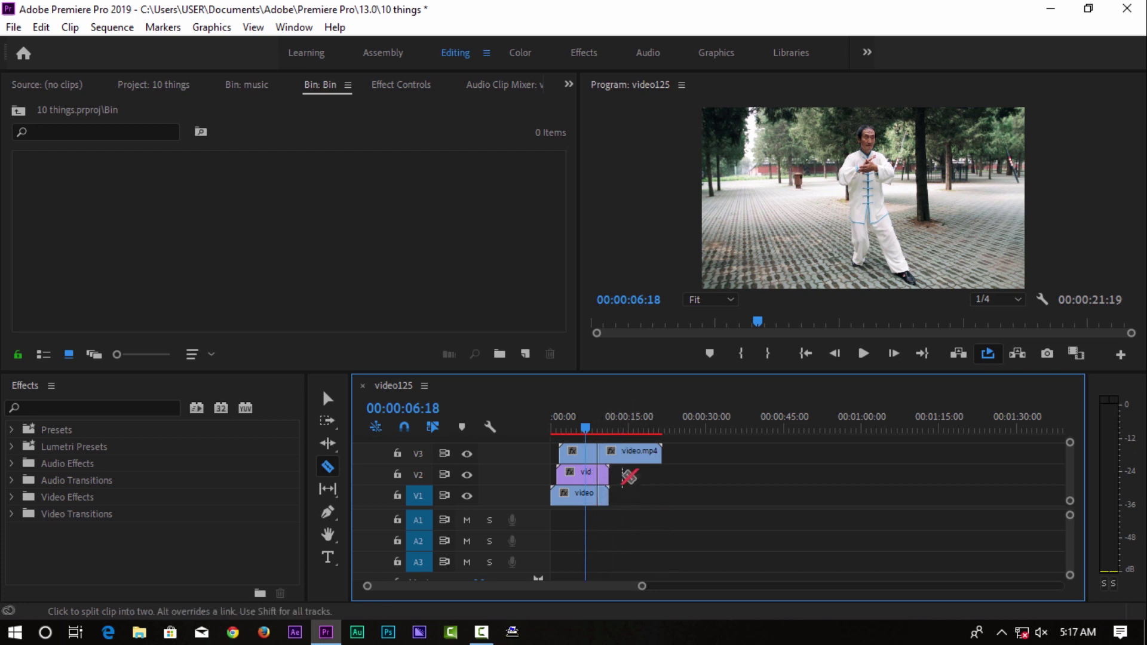
{"action": "left_click", "coordinate": [603, 475], "text": "shift"}
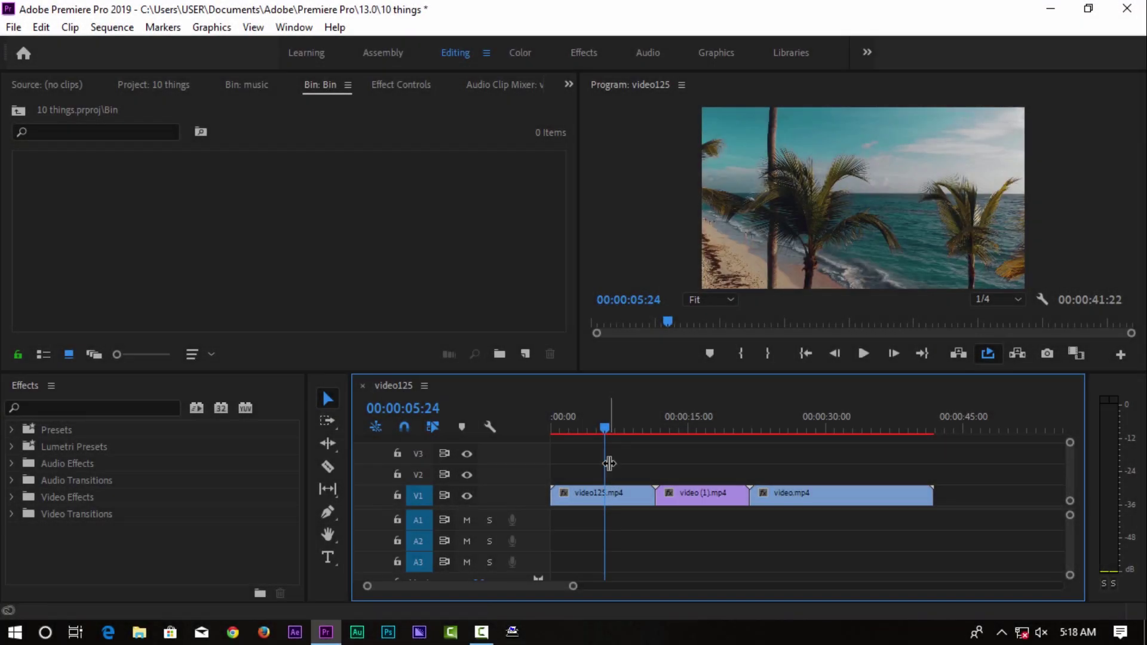
- Apply the default transition at the video125/video (1) cut, accept the insufficient media warning, and scrub to preview
{"action": "left_click_drag", "start_coordinate": [602, 427], "coordinate": [641, 444]}
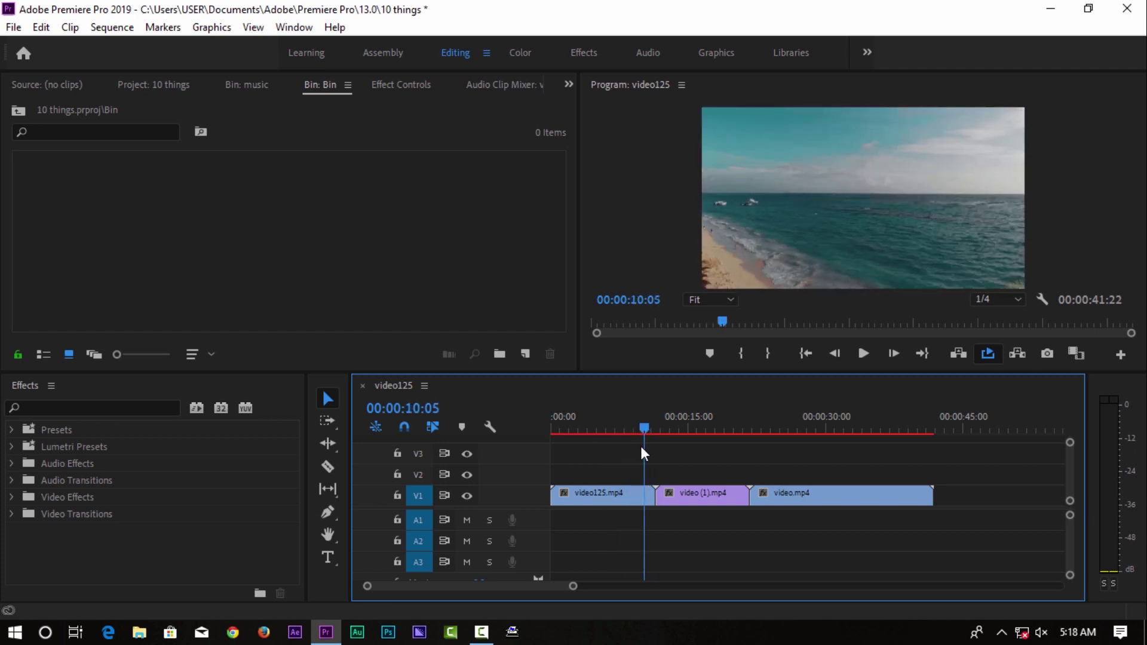
{"action": "right_click", "coordinate": [658, 496]}
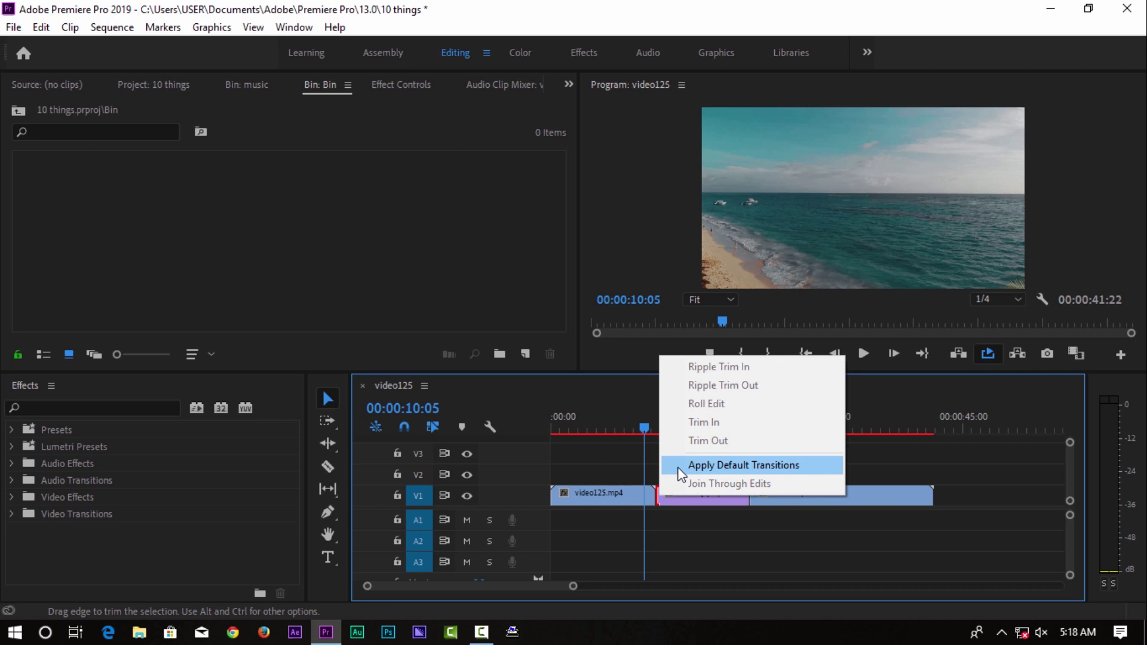
{"action": "left_click", "coordinate": [680, 467]}
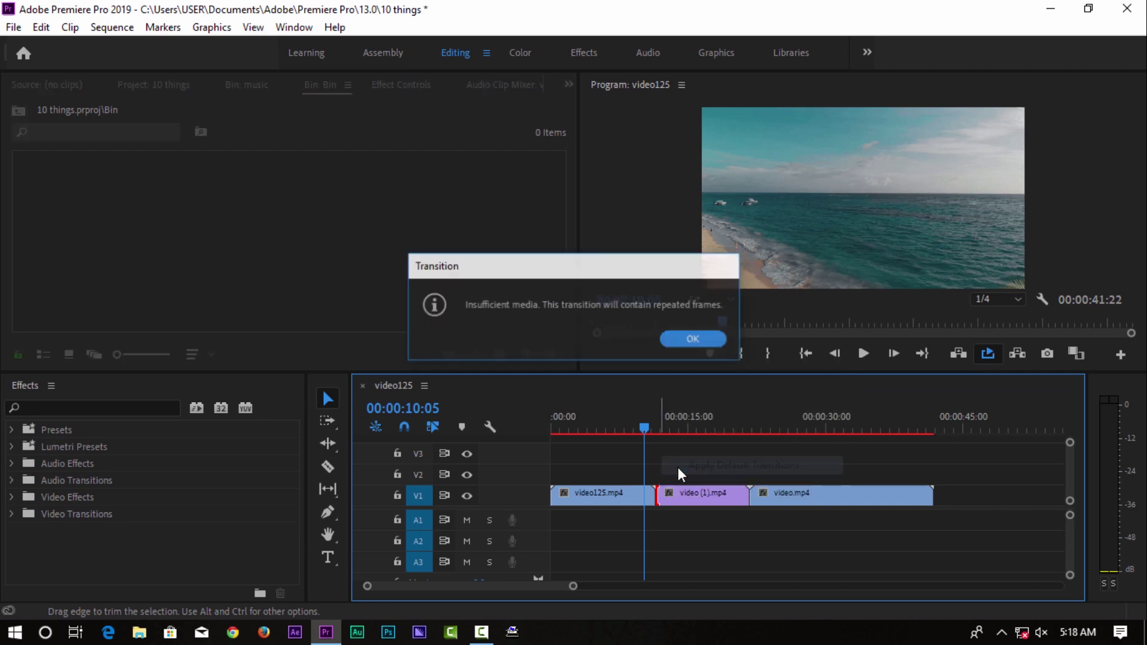
{"action": "left_click", "coordinate": [685, 339]}
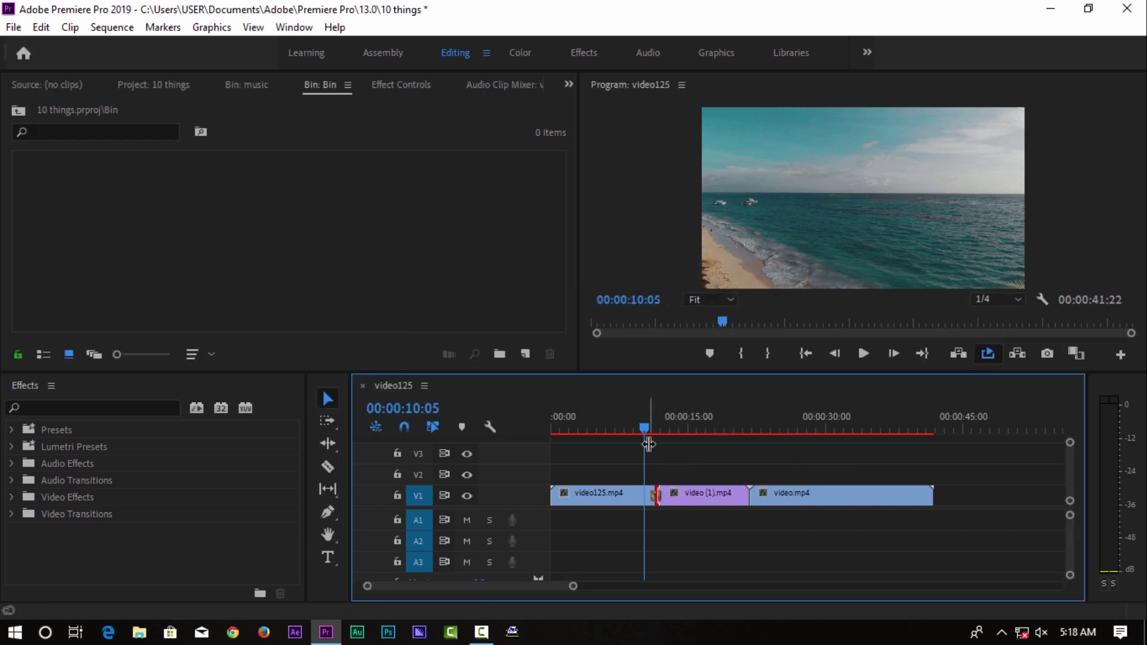
{"action": "mouse_move", "coordinate": [646, 424]}
{"action": "left_mouse_down"}
{"action": "mouse_move", "coordinate": [668, 426]}
{"action": "mouse_move", "coordinate": [641, 428]}
{"action": "left_mouse_up"}
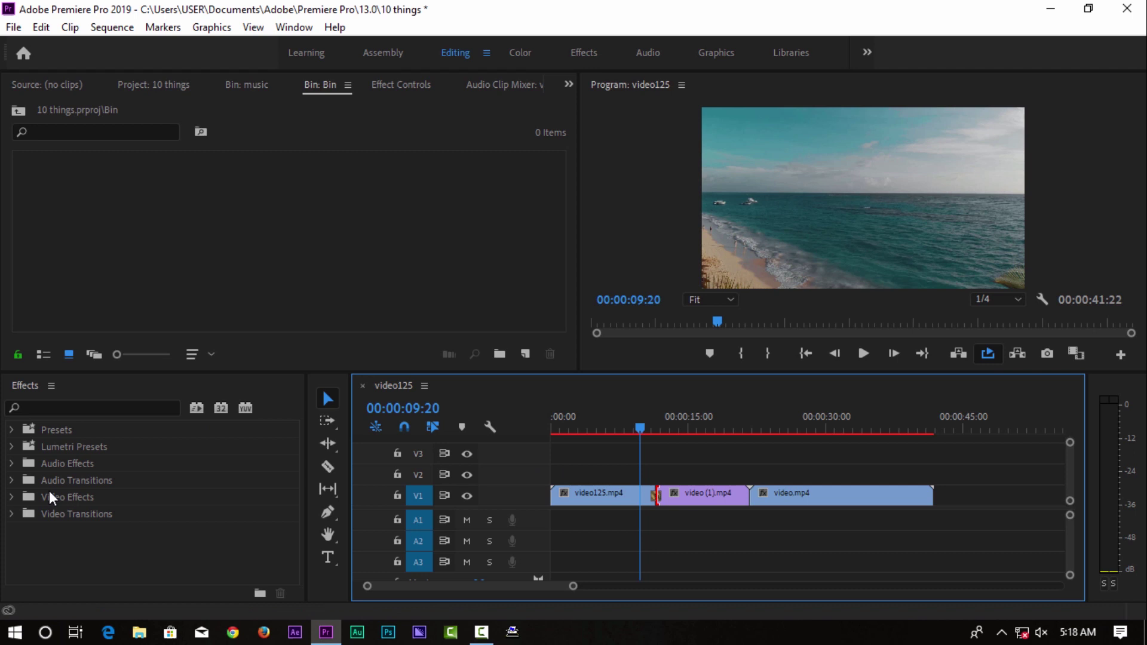
- Set Dip to White from Video Transitions > Dissolve as the default transition
{"action": "left_click", "coordinate": [14, 514]}
{"action": "left_click", "coordinate": [14, 514]}
{"action": "scroll", "coordinate": [71, 524], "scroll_direction": "down", "scroll_amount": 2}
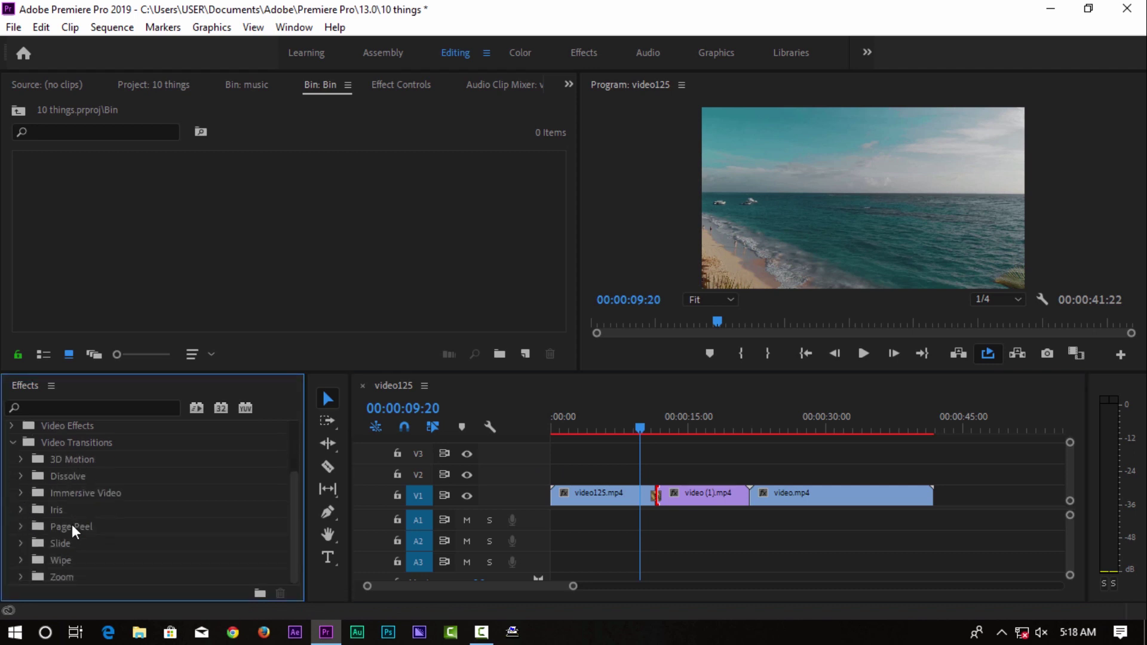
{"action": "scroll", "coordinate": [62, 529], "scroll_direction": "up", "scroll_amount": 1}
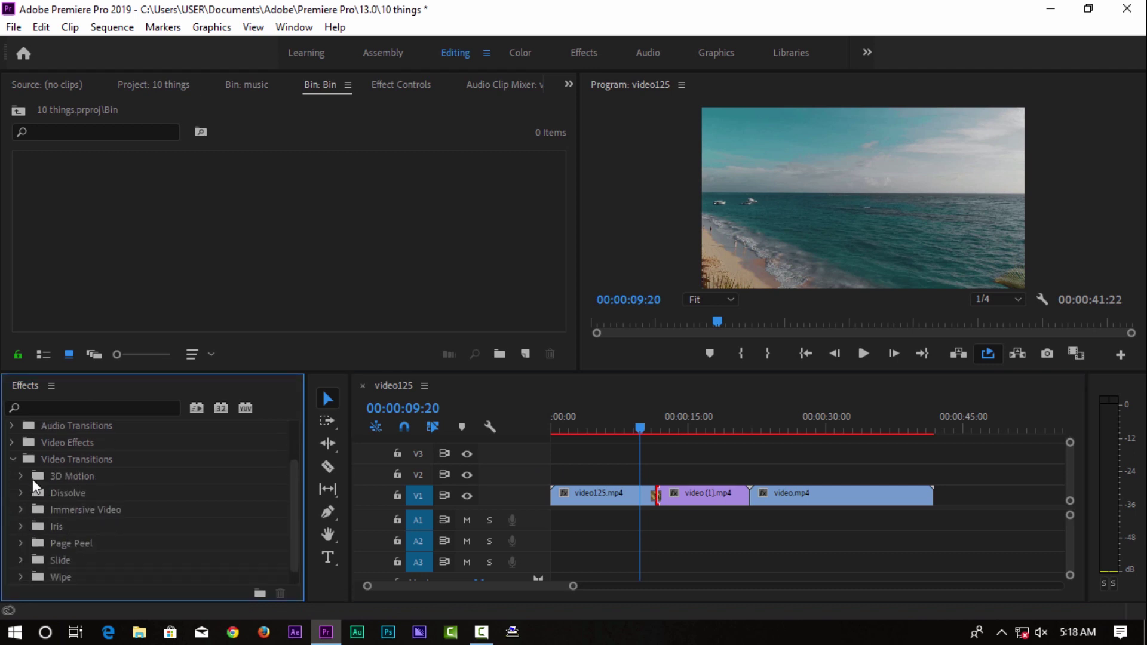
{"action": "left_click", "coordinate": [20, 490]}
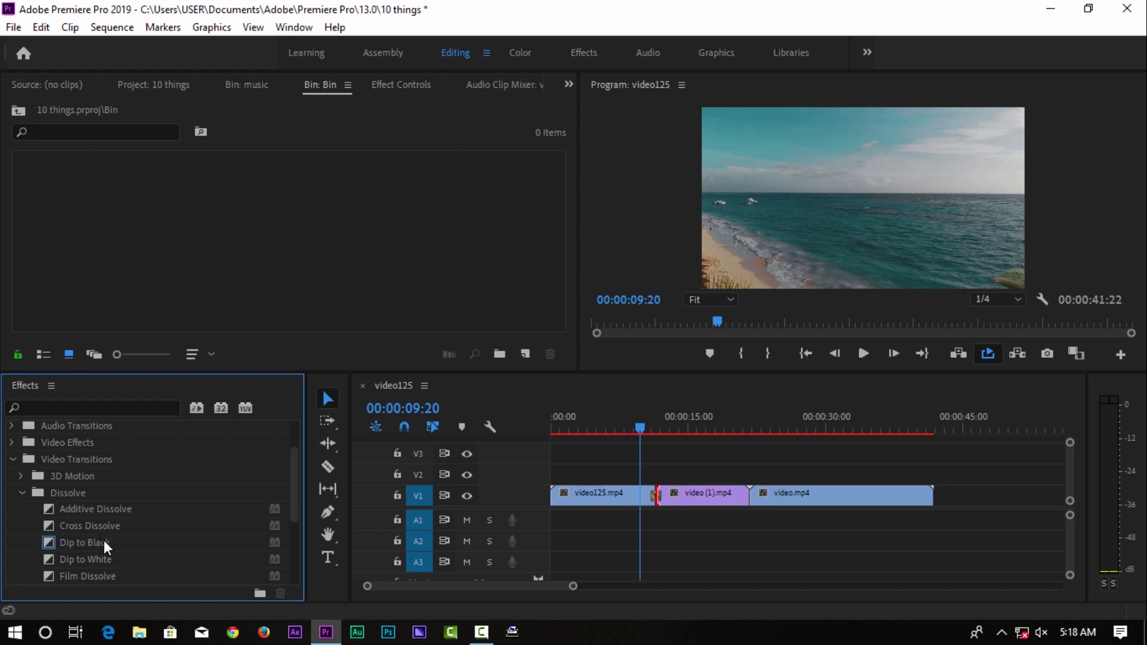
{"action": "left_click", "coordinate": [95, 557]}
{"action": "scroll", "coordinate": [119, 533], "scroll_direction": "down", "scroll_amount": 2}
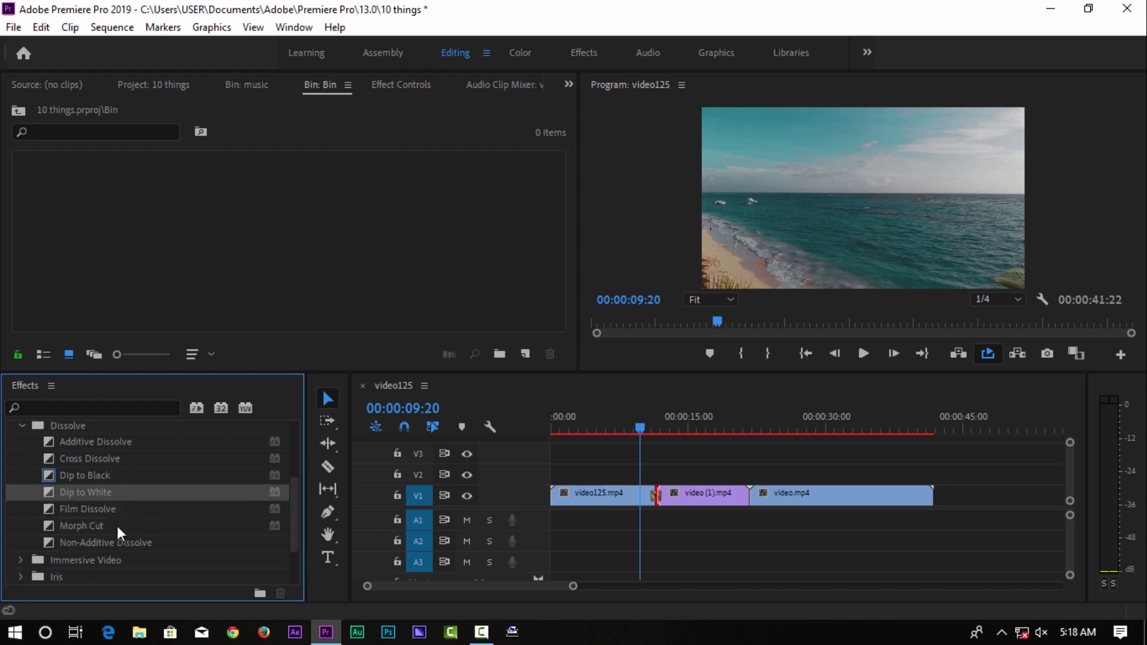
{"action": "right_click", "coordinate": [83, 493]}
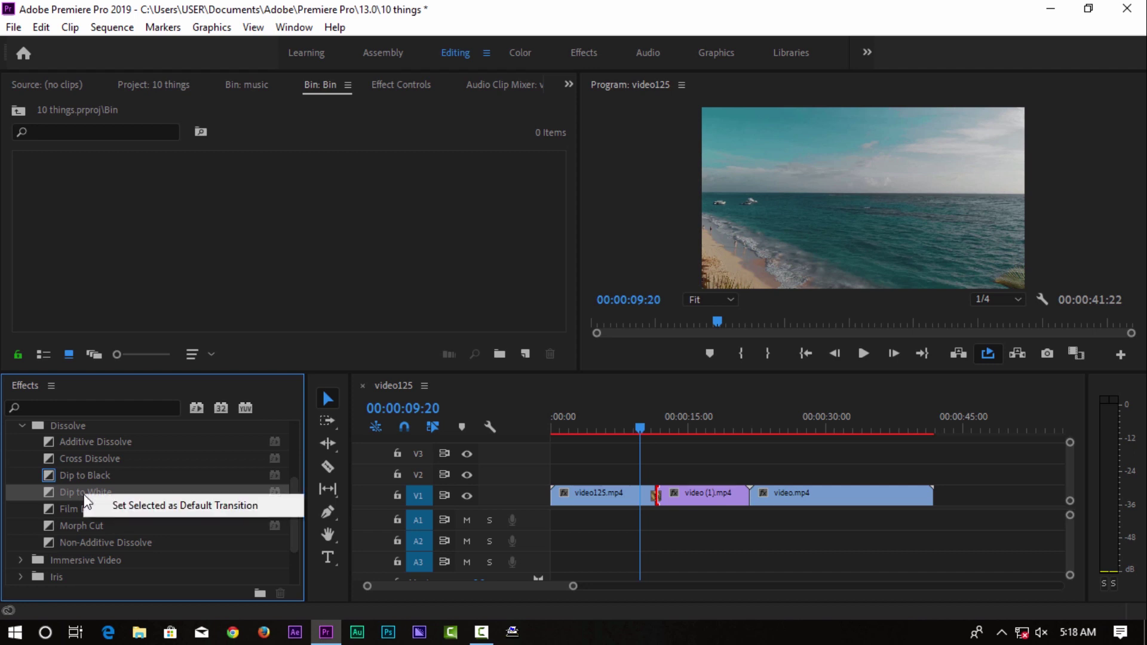
{"action": "left_click", "coordinate": [131, 504]}
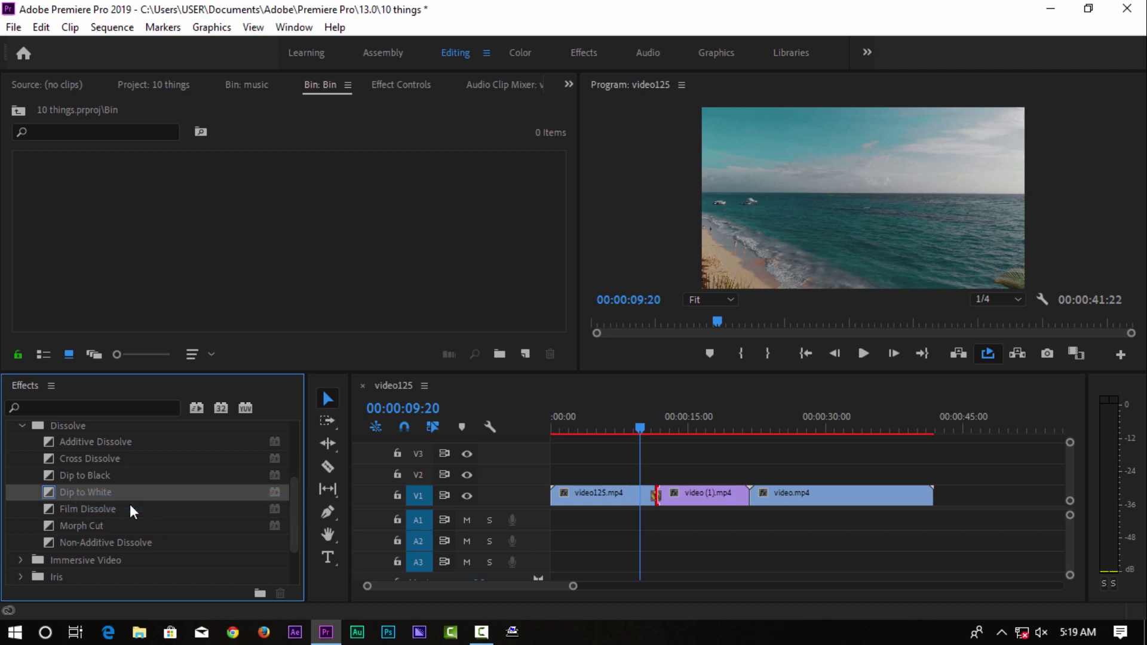
- Apply the default Dip to White at the cut between video (1).mp4 and video.mp4
{"action": "left_click_drag", "start_coordinate": [725, 429], "coordinate": [750, 475]}
{"action": "left_click", "coordinate": [751, 494]}
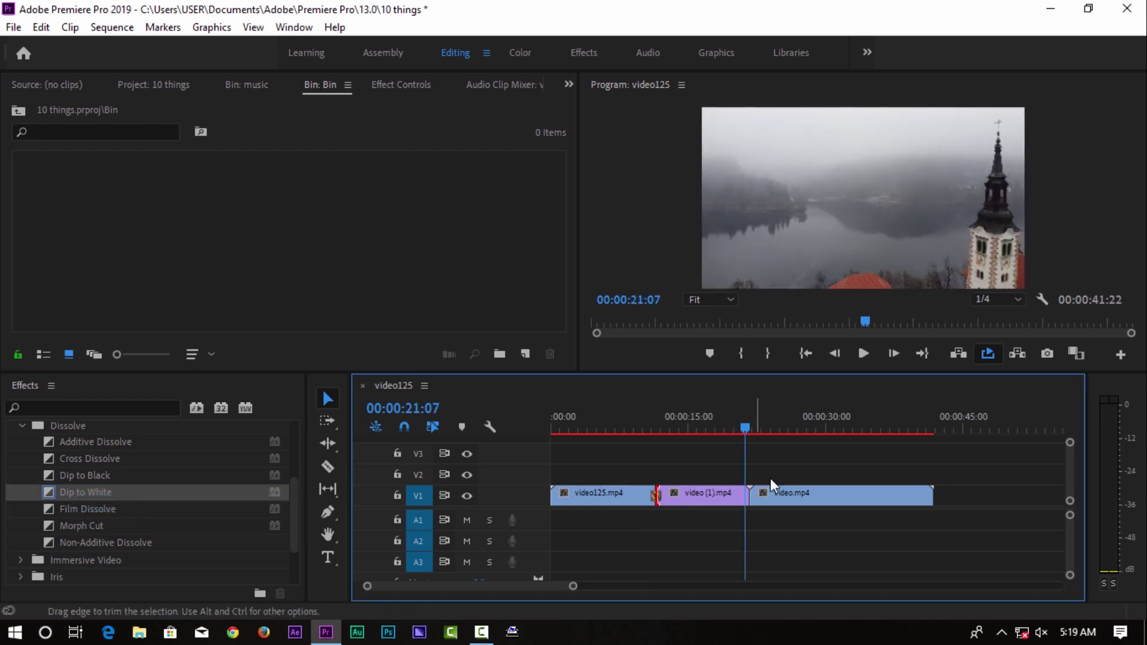
{"action": "right_click", "coordinate": [753, 493]}
{"action": "key", "text": "Return"}
{"action": "key", "text": "Return"}
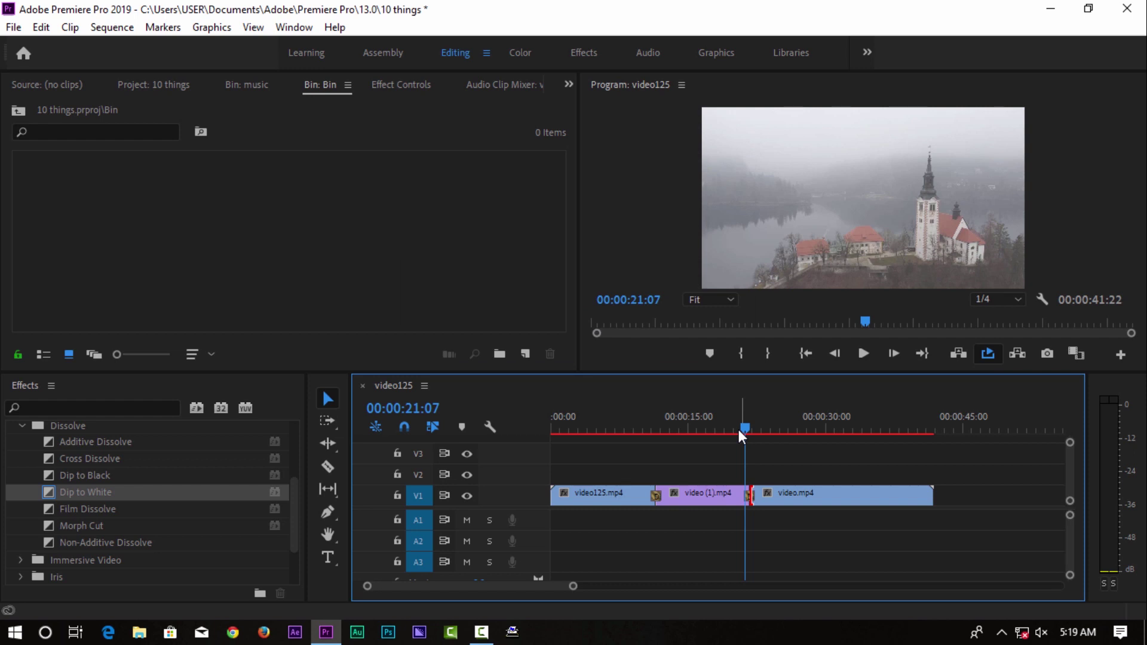
- Make Dip to Black the default transition
{"action": "left_click", "coordinate": [145, 480]}
{"action": "right_click", "coordinate": [135, 479]}
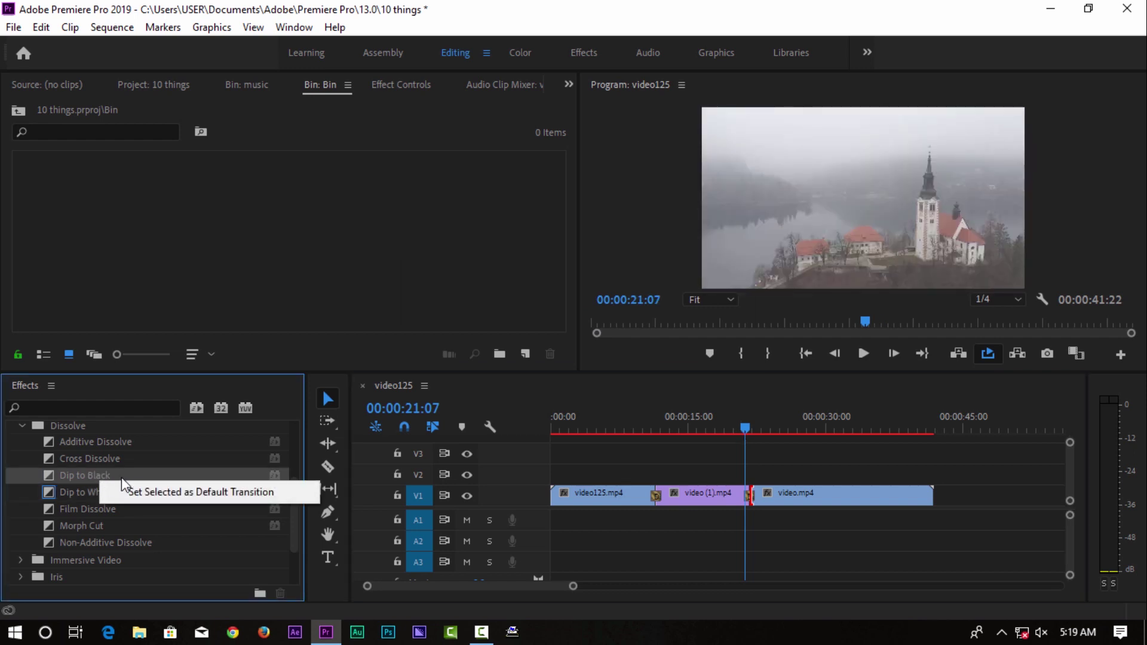
{"action": "left_click", "coordinate": [146, 489]}
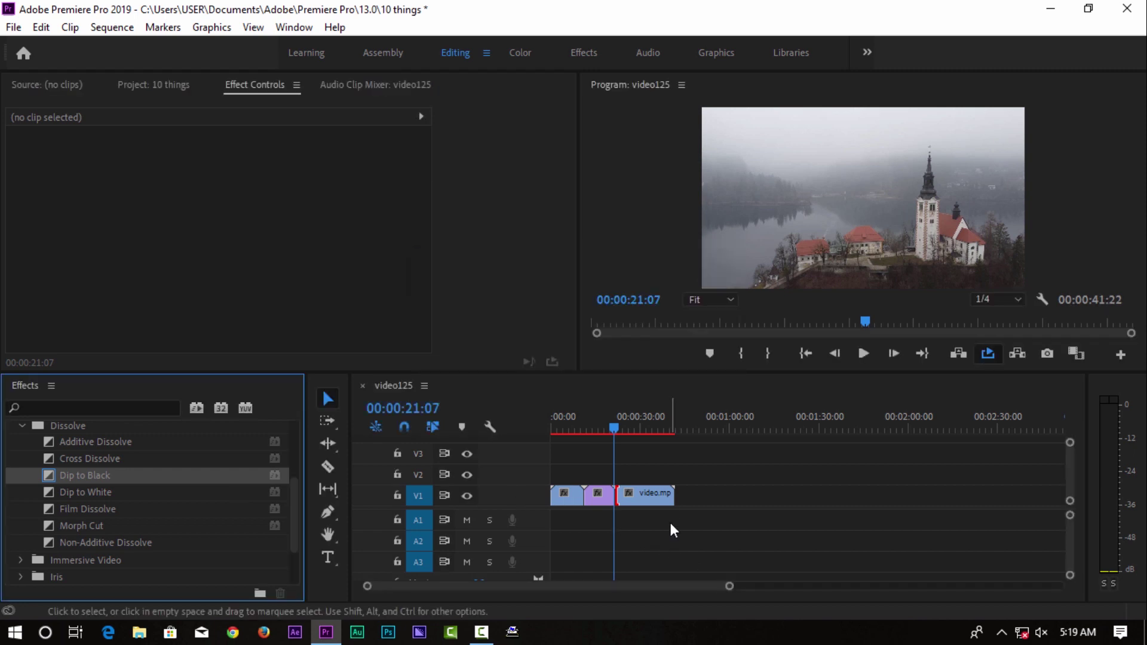
- Split video.mp4 at about 37 seconds with the Razor tool (C), then return to the Selection tool (V)
{"action": "left_click", "coordinate": [328, 470]}
{"action": "left_click", "coordinate": [329, 398]}
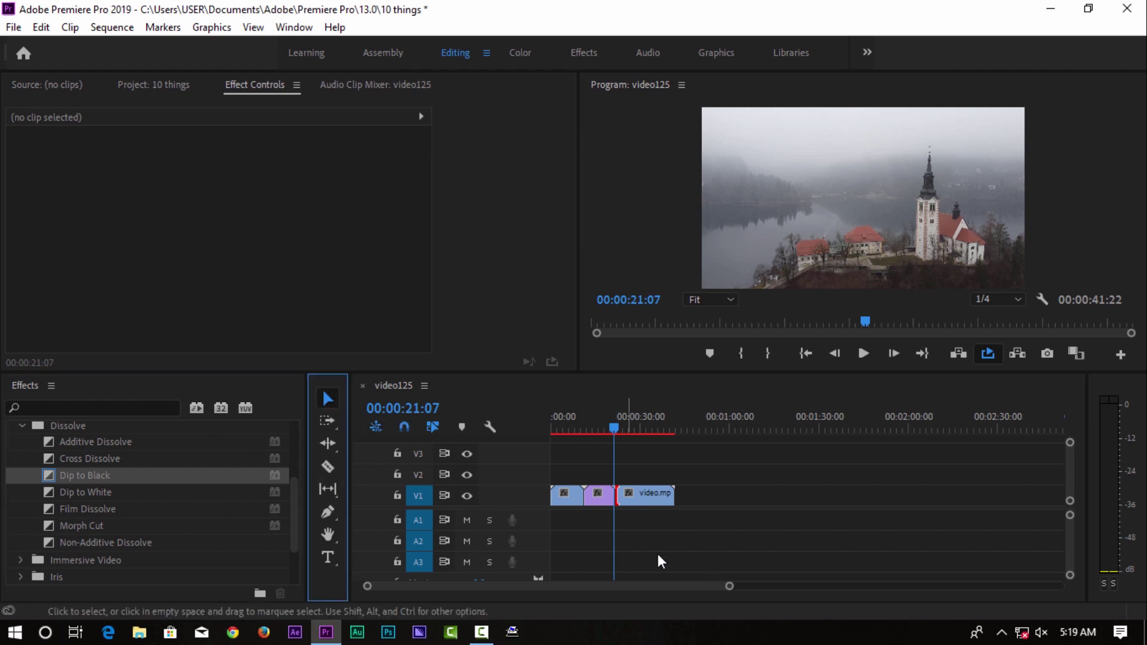
{"action": "left_click_drag", "start_coordinate": [725, 587], "coordinate": [591, 586]}
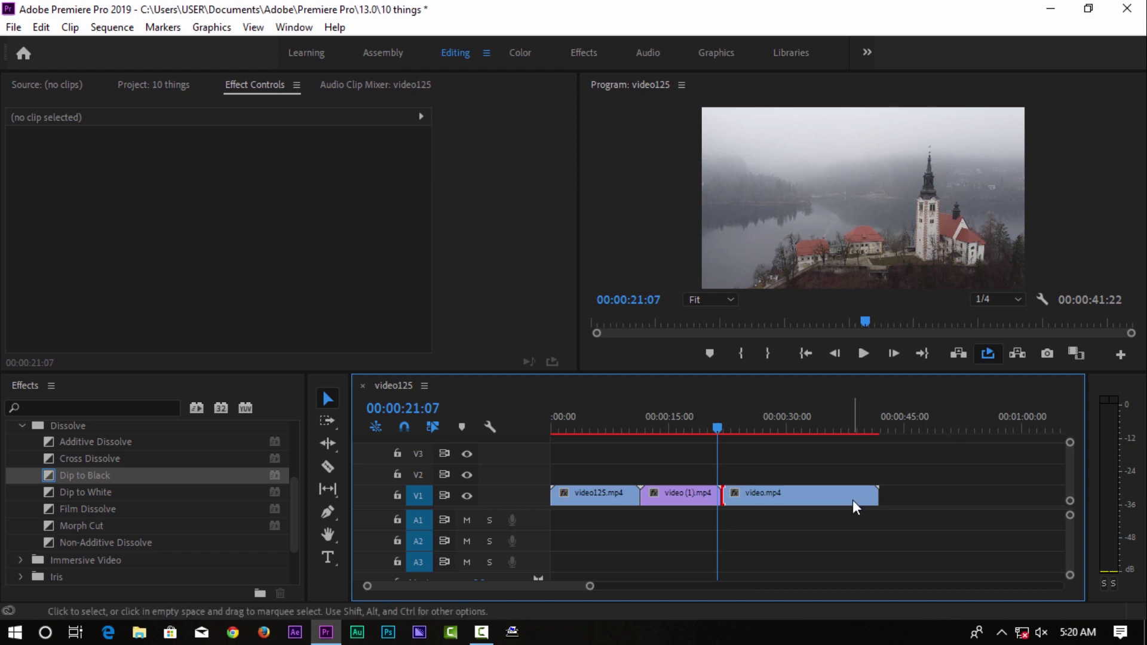
{"action": "key", "text": "c"}
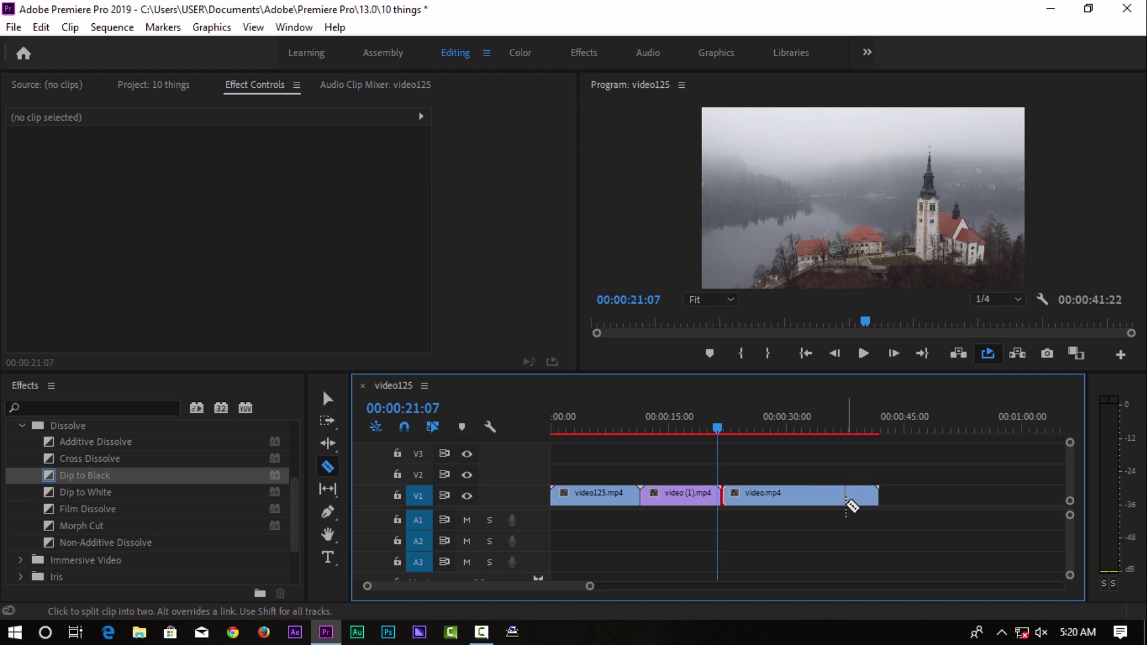
{"action": "key", "text": "v"}
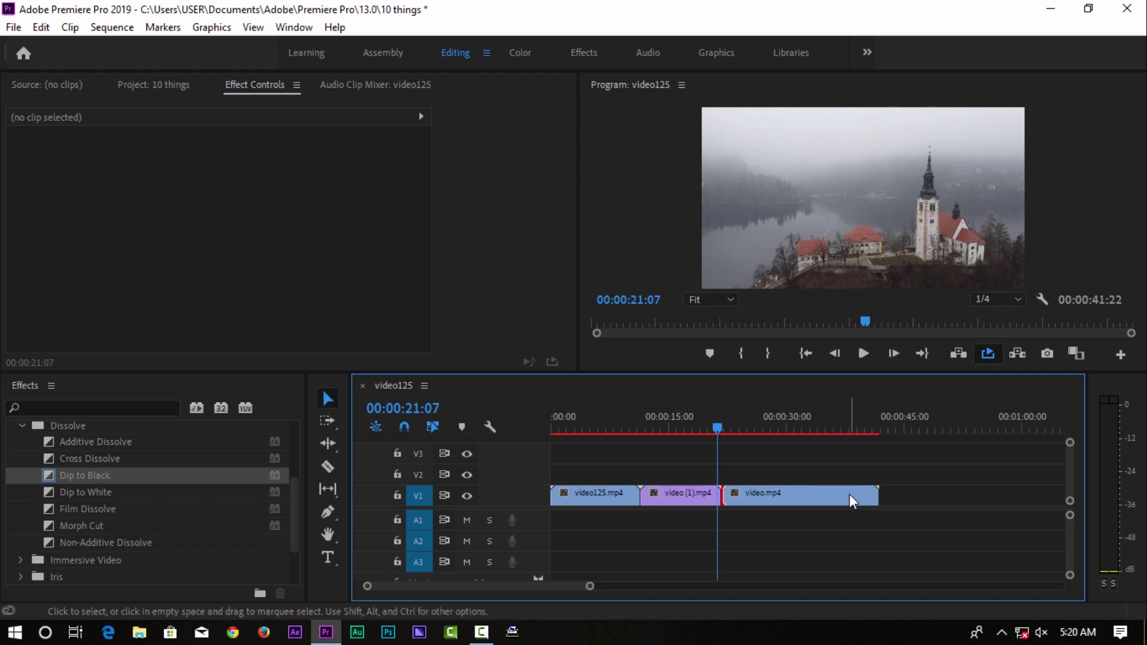
{"action": "key", "text": "c"}
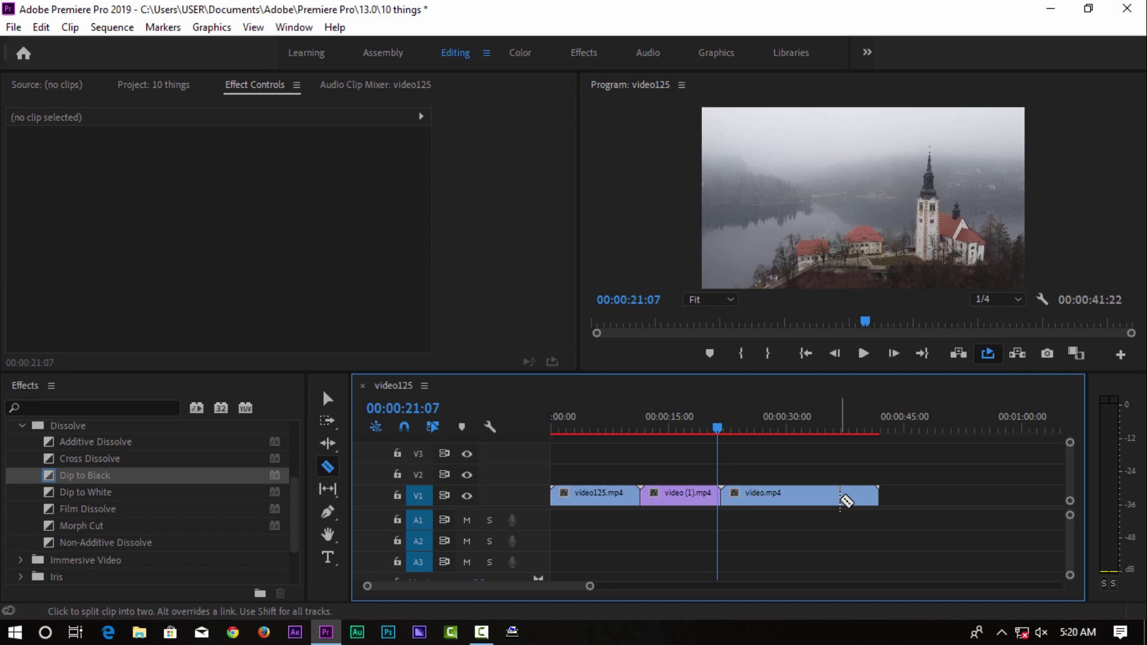
{"action": "left_click", "coordinate": [839, 499]}
{"action": "key", "text": "v"}
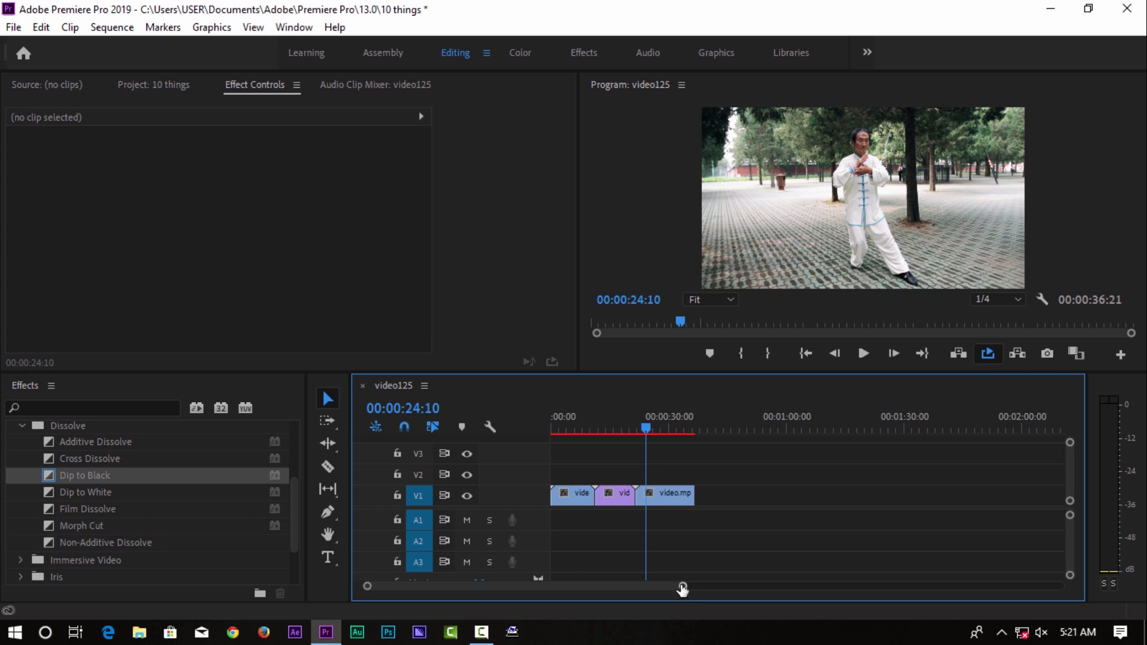
- Resize the timeline view with the scrollbar handles and =/- until the three clips span roughly 0:05 to 0:40
{"action": "left_click_drag", "start_coordinate": [681, 587], "coordinate": [697, 536]}
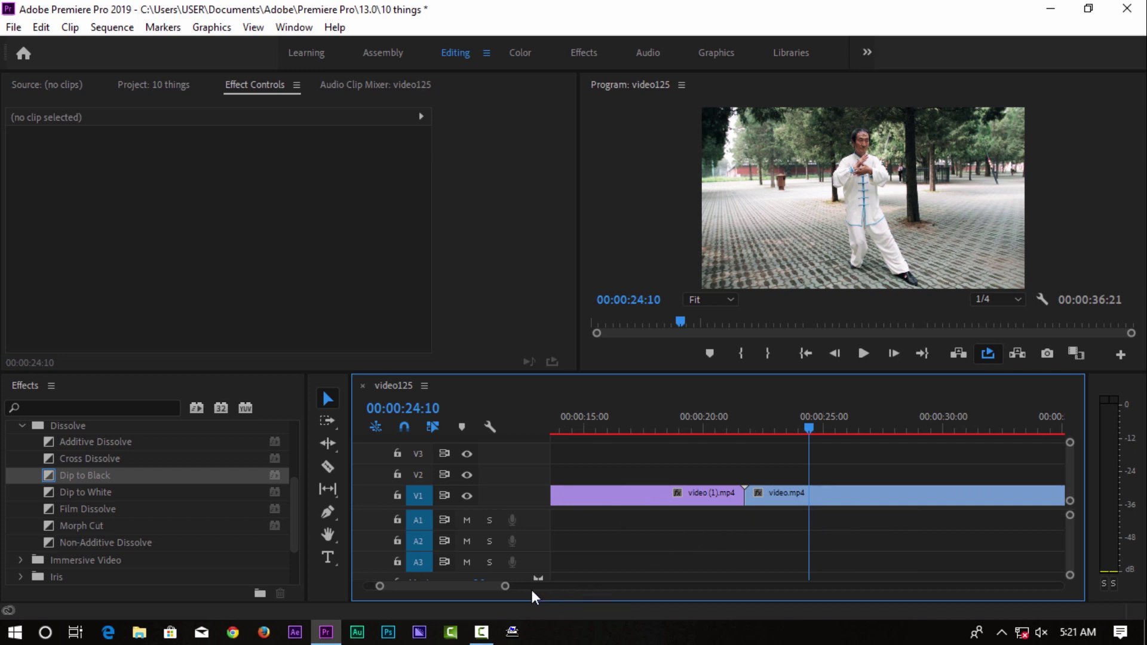
{"action": "left_click_drag", "start_coordinate": [505, 587], "coordinate": [569, 583]}
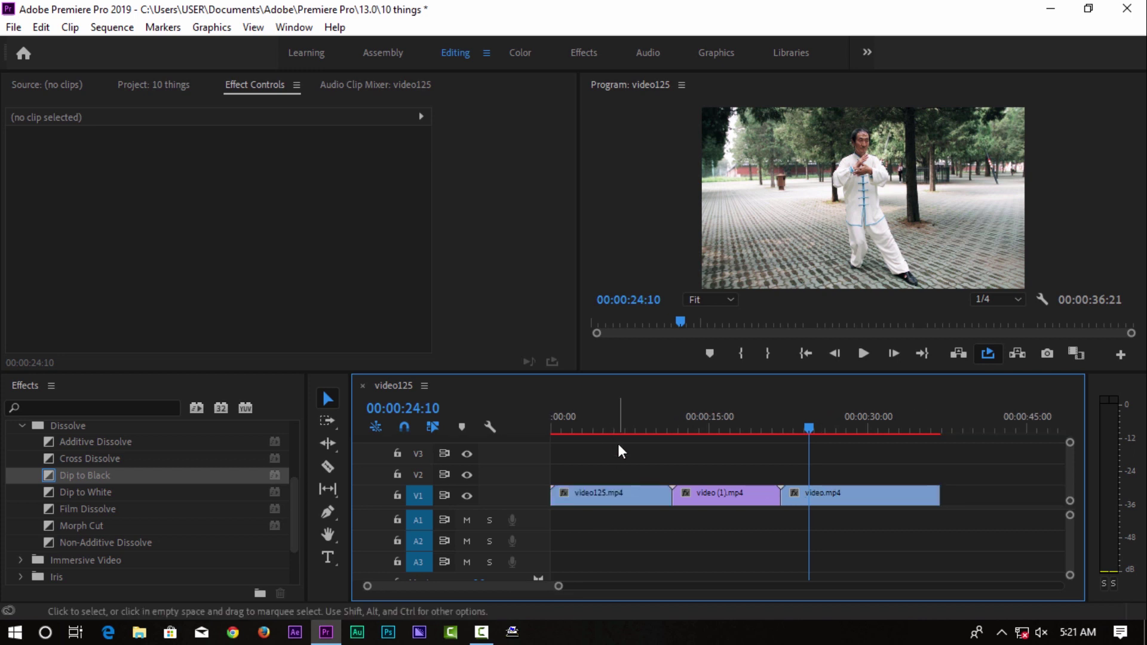
{"action": "key", "text": "="}
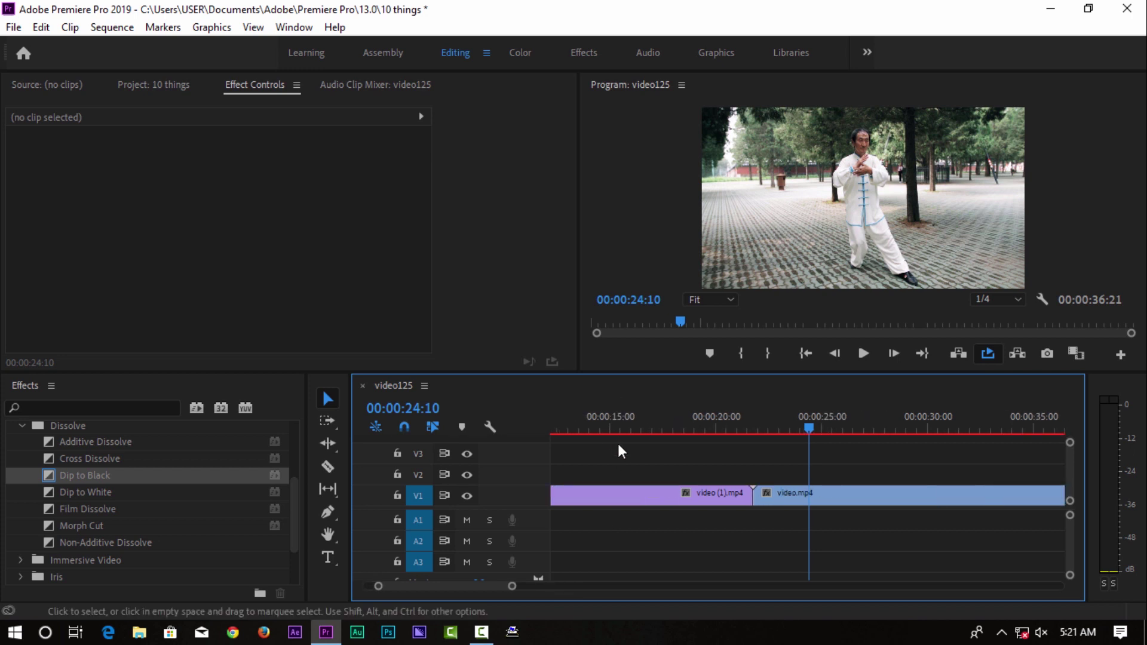
{"action": "key", "text": "minus"}
{"action": "key", "text": "minus"}
{"action": "key", "text": "minus"}
{"action": "key", "text": "minus"}
{"action": "key", "text": "minus"}
{"action": "key", "text": "minus"}
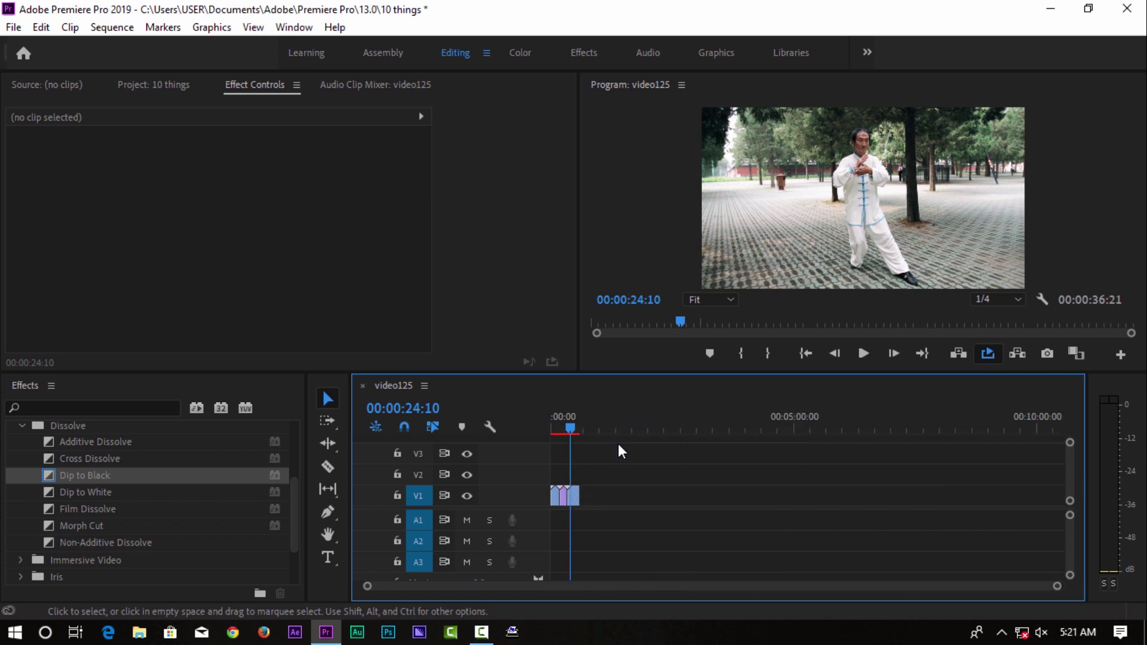
{"action": "key", "text": "equal"}
{"action": "key", "text": "equal"}
{"action": "key", "text": "equal"}
{"action": "key", "text": "equal"}
{"action": "key", "text": "minus"}
{"action": "key", "text": "minus"}
{"action": "key", "text": "minus"}
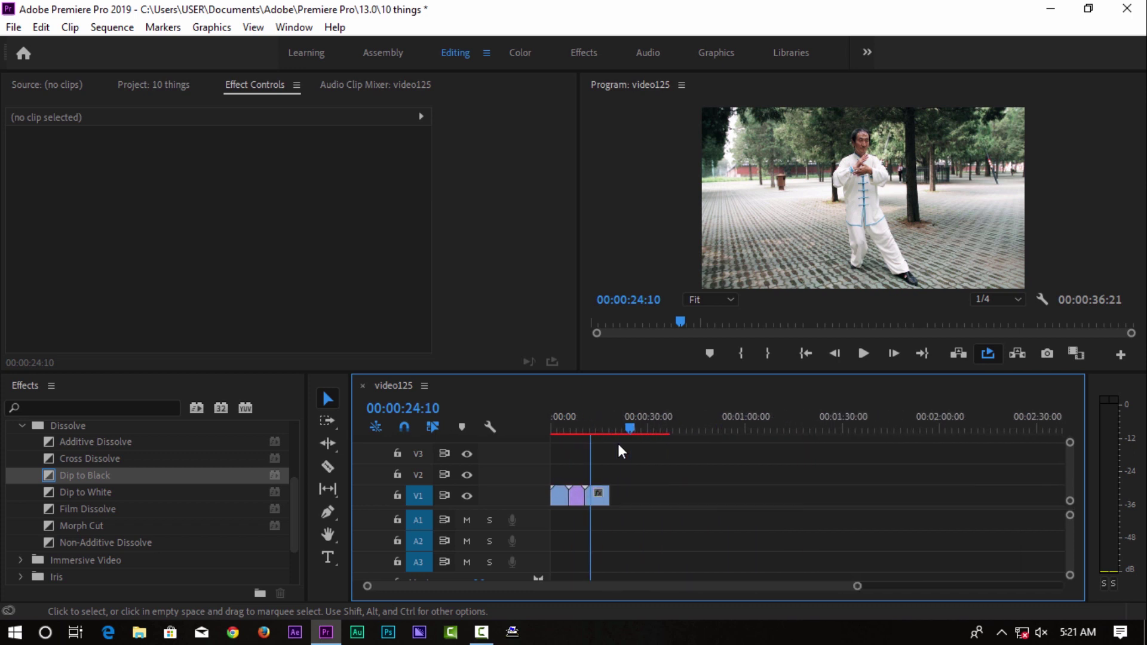
{"action": "key", "text": "equal"}
{"action": "key", "text": "equal"}
{"action": "key", "text": "minus"}
{"action": "key", "text": "minus"}
{"action": "key", "text": "equal"}
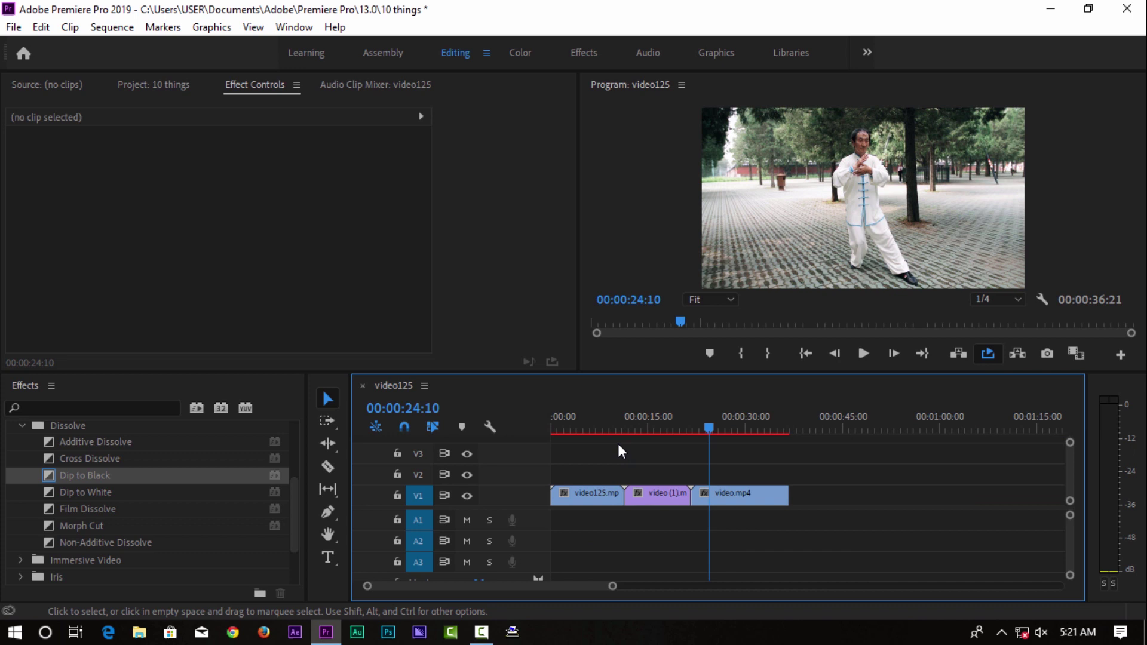
{"action": "key", "text": "equal"}
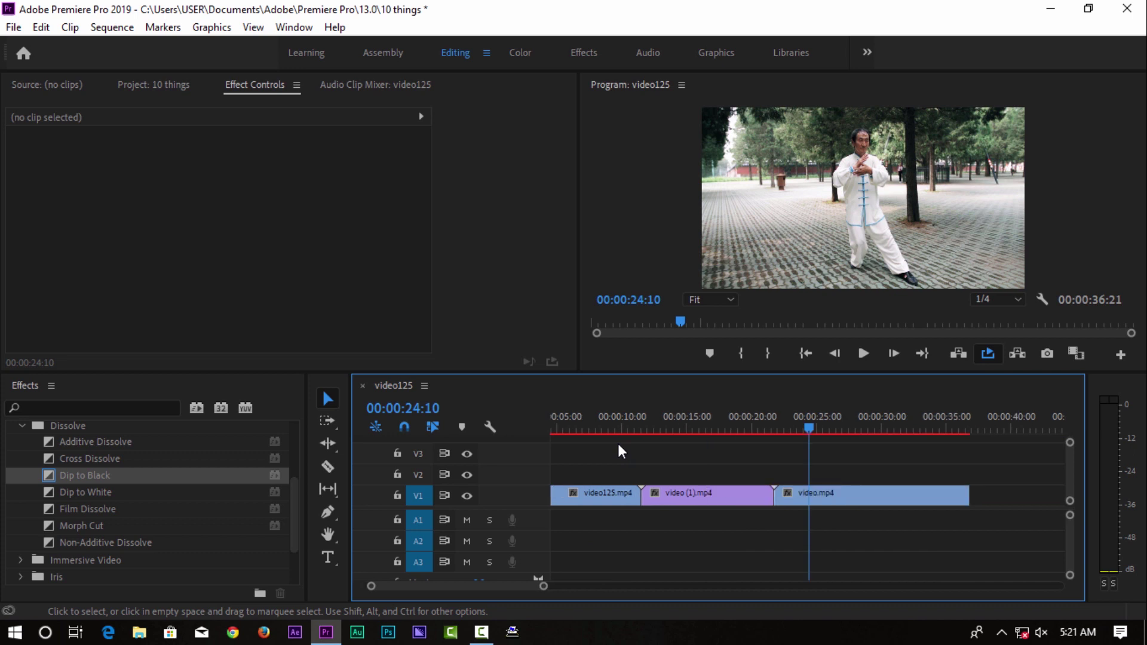